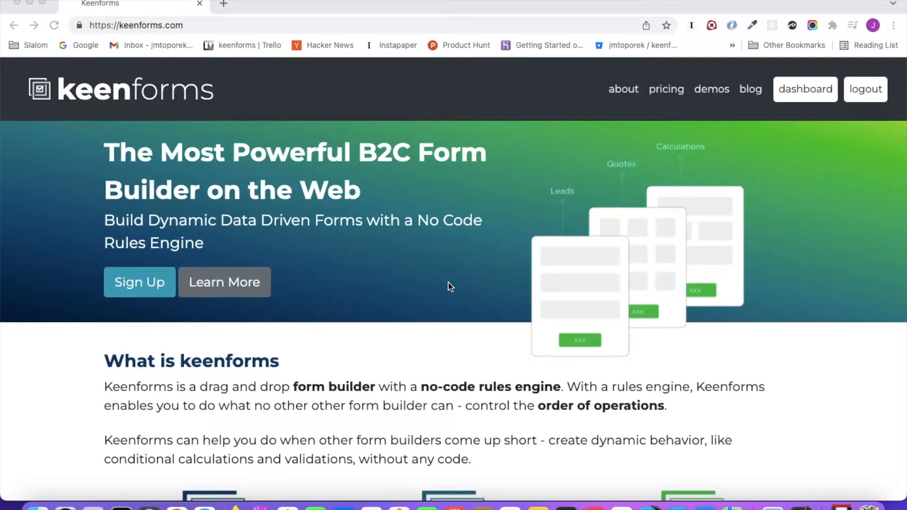
Create a new keenform from the dashboard named "Calculator for screencast" and save it.
left_click(809, 91)
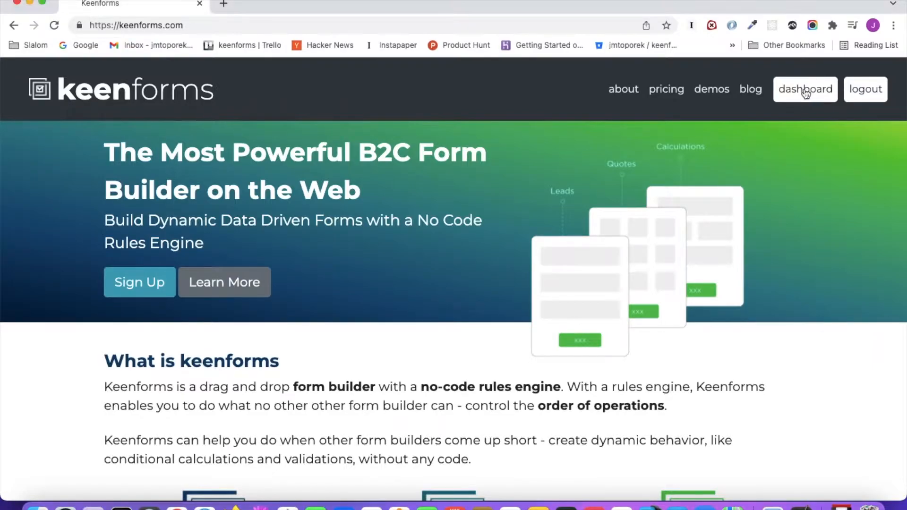
left_click(802, 89)
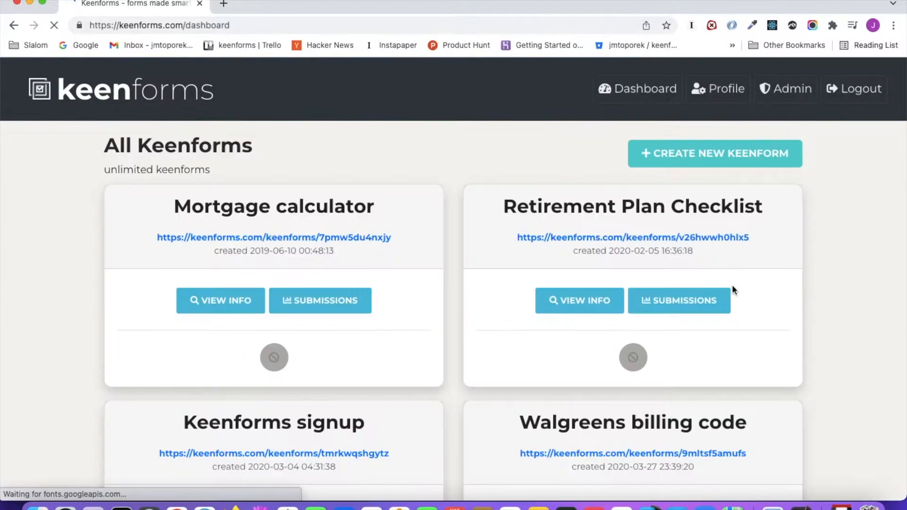
left_click(679, 159)
left_click(370, 198)
type("Calculator")
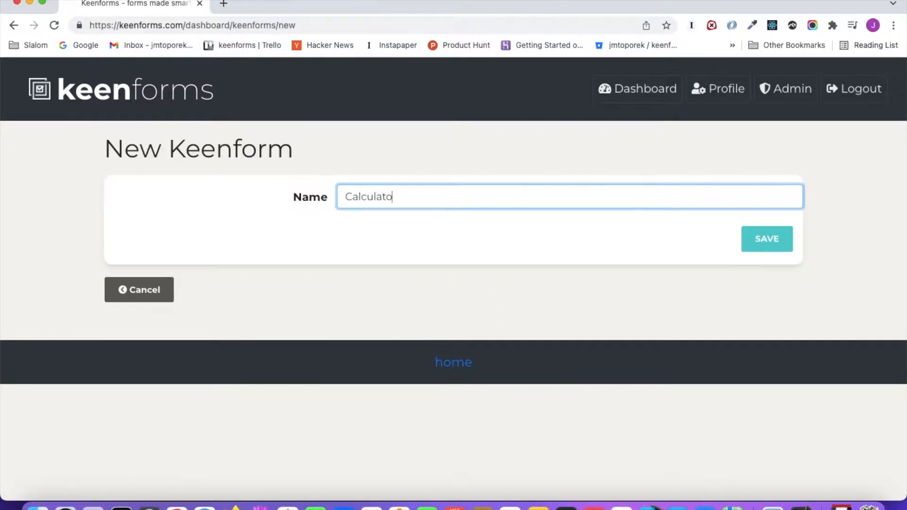
type(" for screencast")
left_click(764, 235)
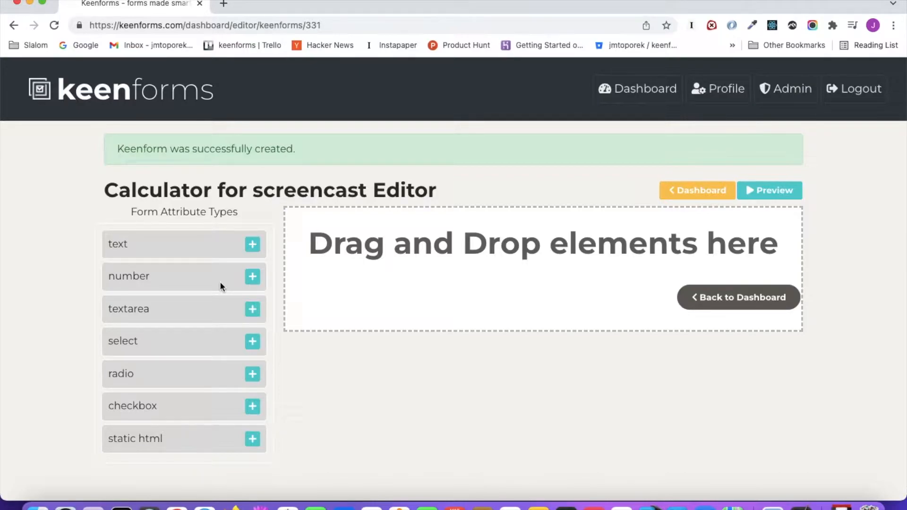
Add three number fields to the form and insert a select field between the first and second ones.
left_click_drag(220, 282, 352, 273)
left_click_drag(199, 282, 416, 320)
left_click_drag(215, 283, 427, 392)
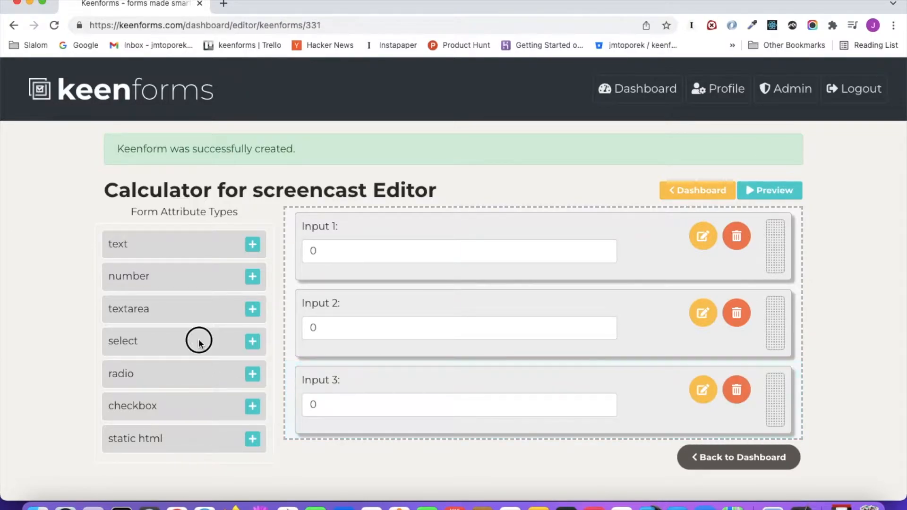
left_click_drag(199, 342, 370, 312)
Label the first number field "Integer 1" and save the form attribute.
left_click(703, 236)
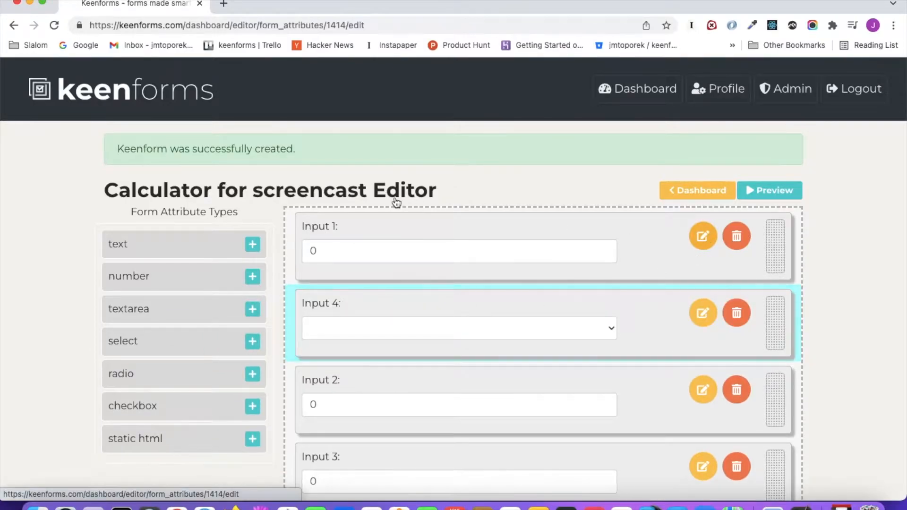
left_click(271, 202)
type("Inte")
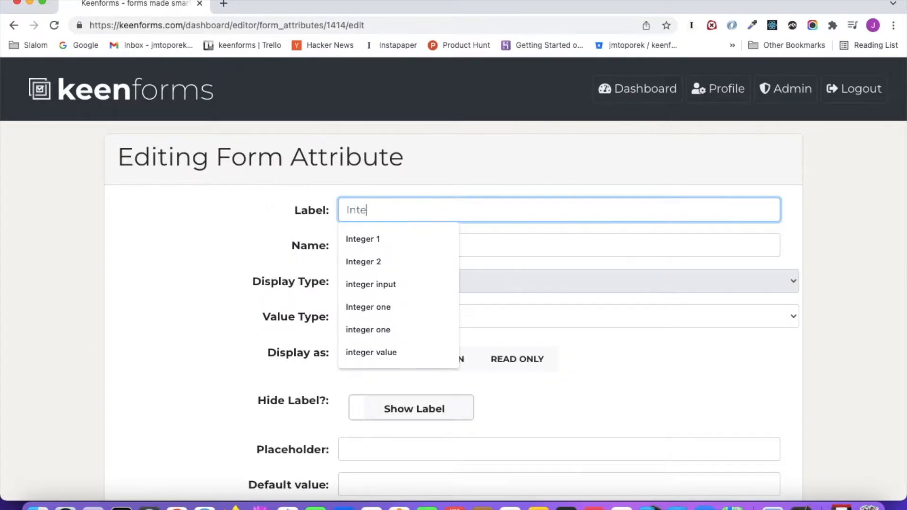
type("ger 1")
scroll(606, 333, "down", 5)
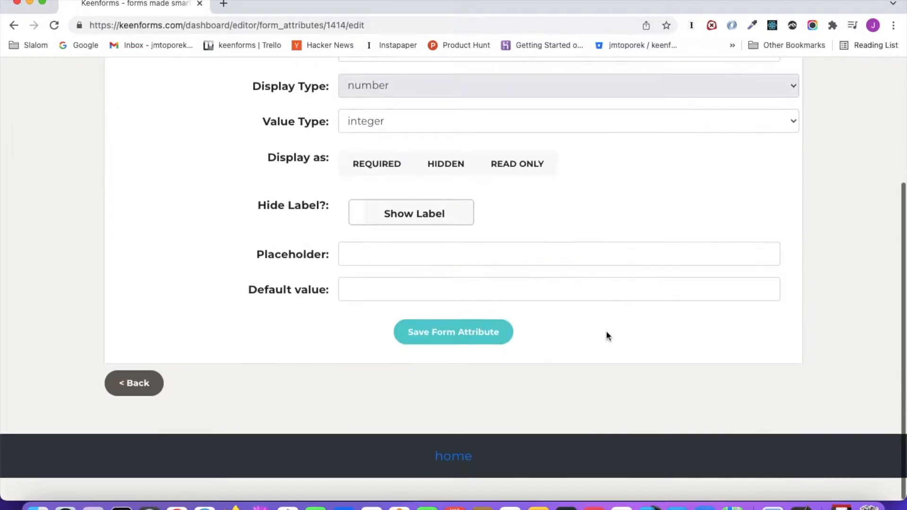
left_click(486, 353)
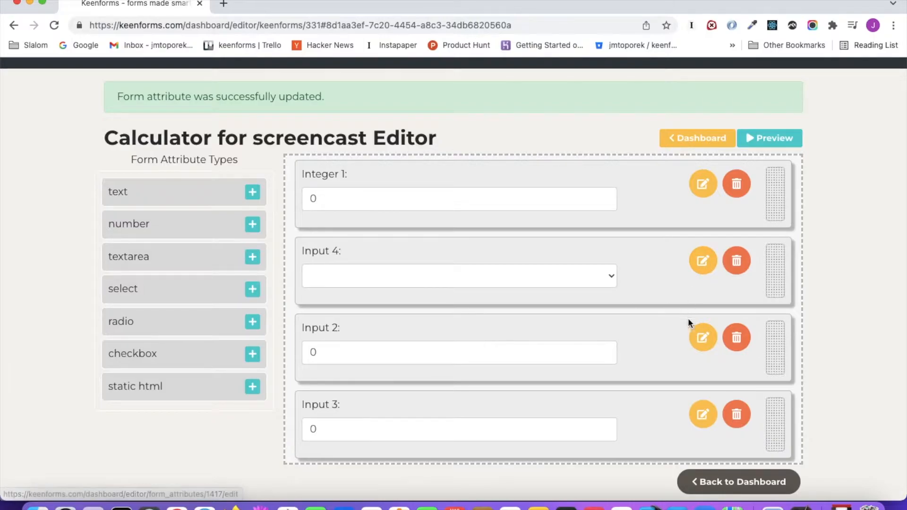
Label the second number field, below the select field, "Integer 2" and save the form attribute.
left_click(702, 337)
left_click_drag(346, 210, 407, 211)
type("Integer")
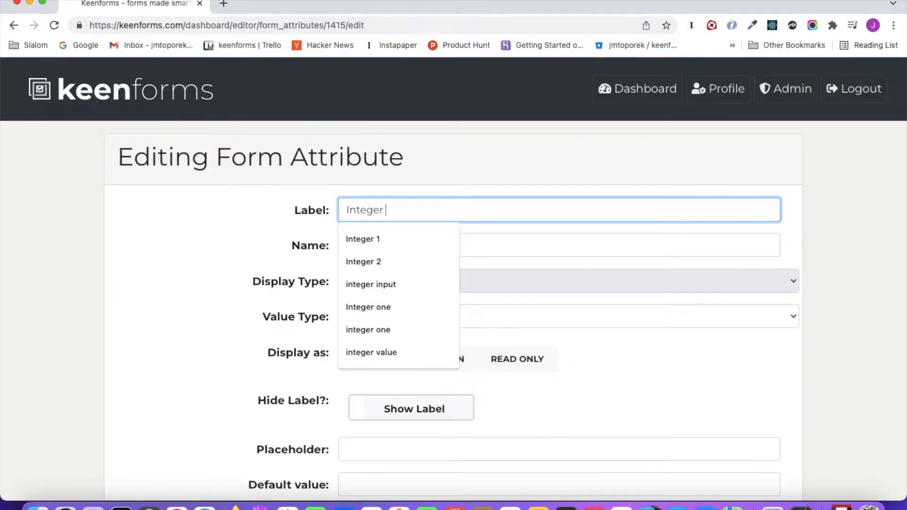
left_click(363, 262)
scroll(576, 403, "down", 4)
left_click(480, 353)
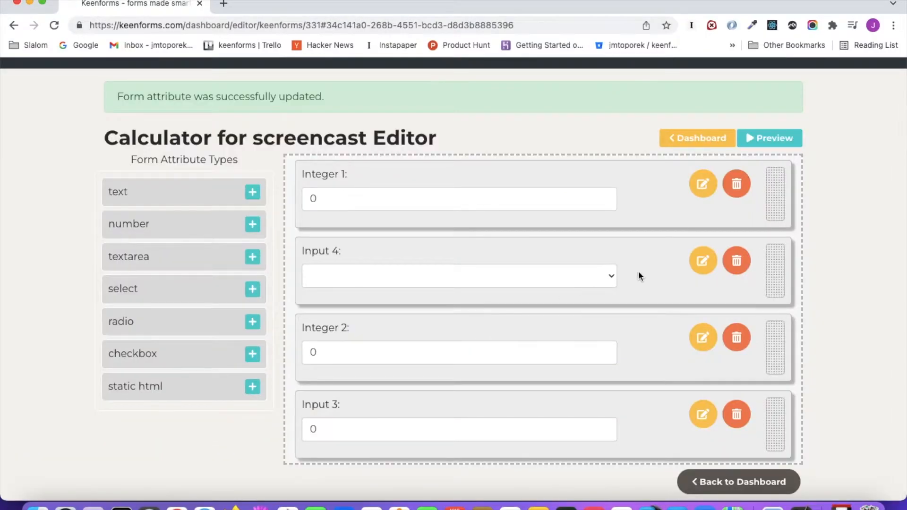
Change the select field's label to "mathematical operation".
left_click(702, 260)
left_click(302, 209)
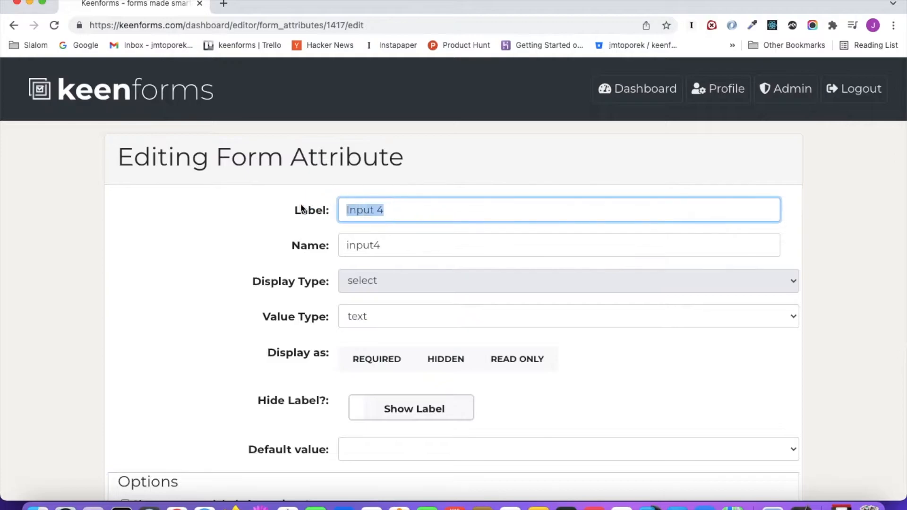
type("mathema")
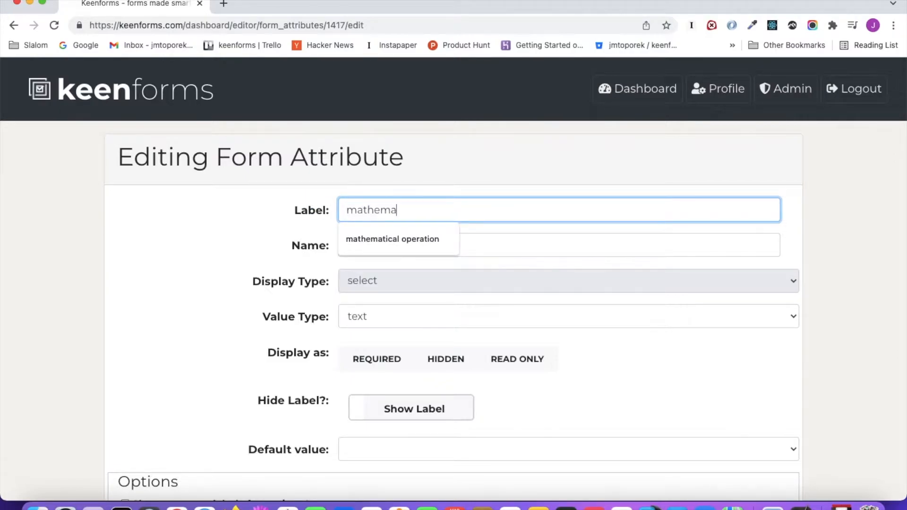
left_click(364, 238)
Give the mathematical operation field the options add, subtract and multiply, and save the form attribute.
scroll(364, 237, "down", 5)
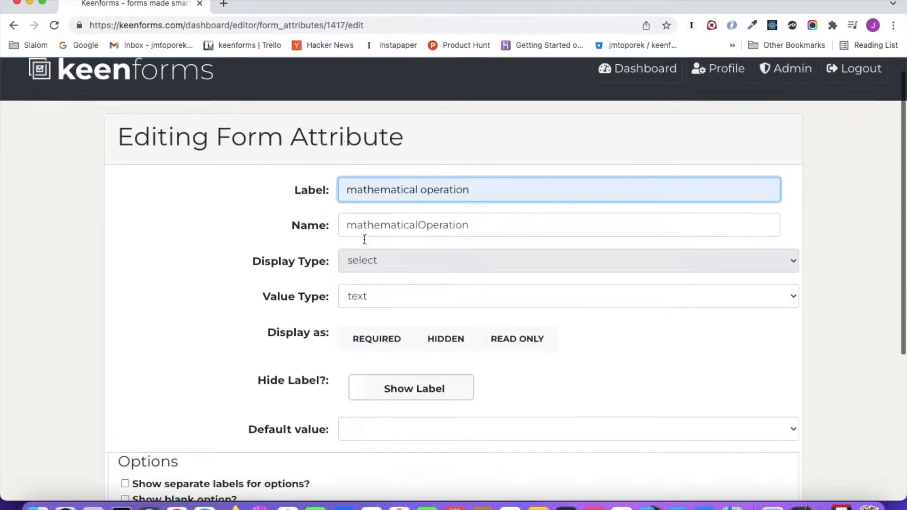
scroll(364, 243, "down", 3)
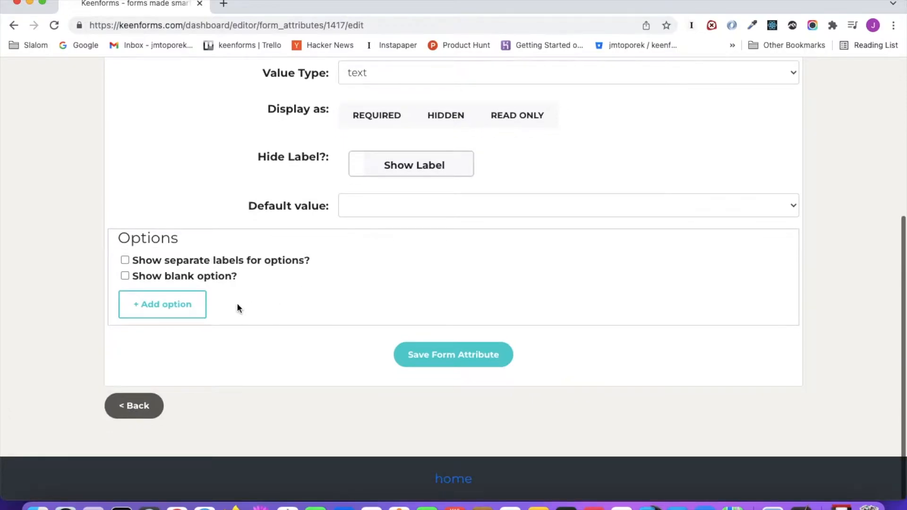
left_click(187, 307)
left_click_drag(200, 321, 81, 320)
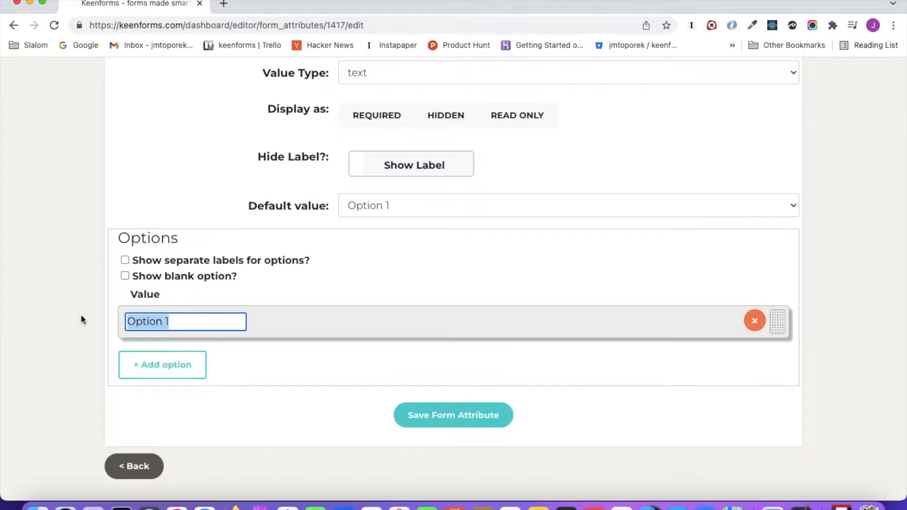
type("add")
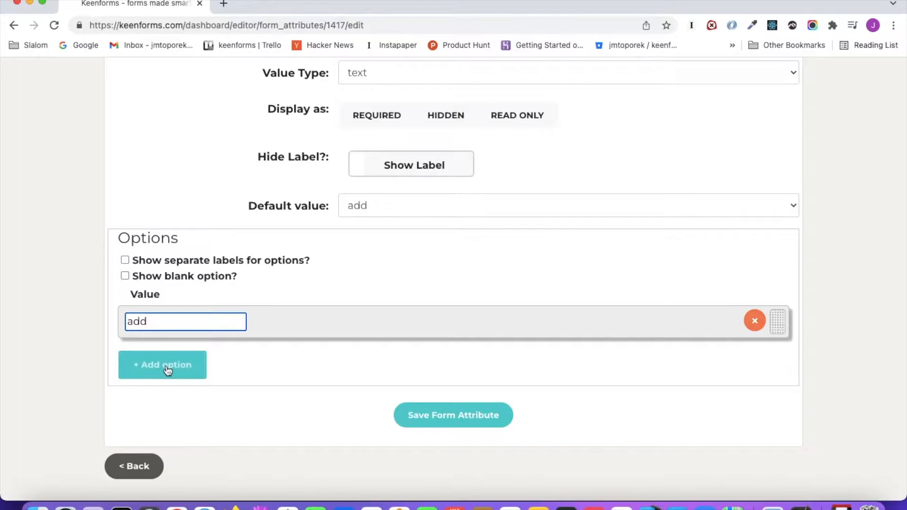
left_click(182, 365)
left_click_drag(187, 358, 90, 360)
type("s")
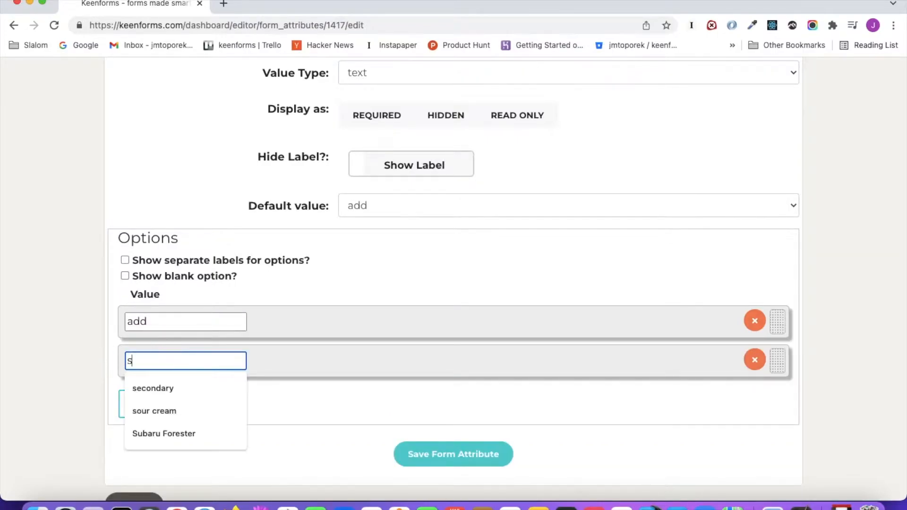
type("ubstract")
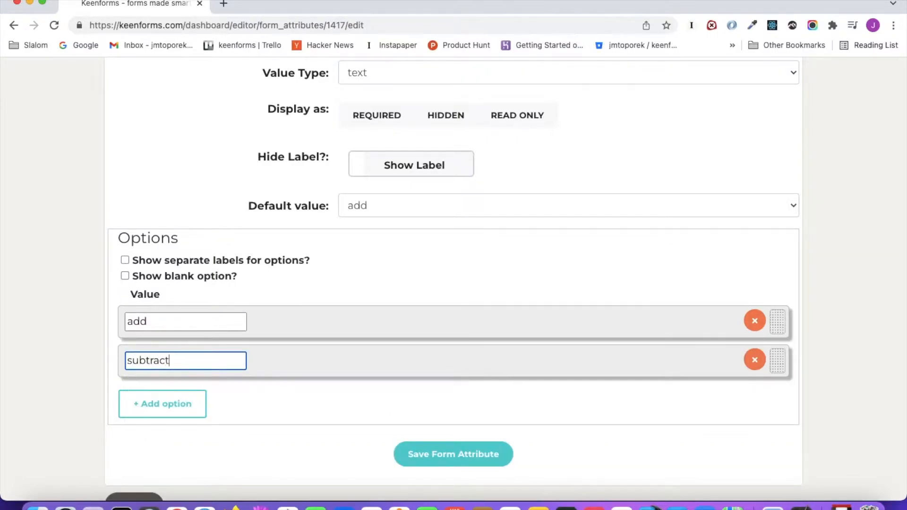
left_click(133, 409)
left_click_drag(194, 399, 122, 399)
type("multiply")
scroll(480, 419, "down", 5)
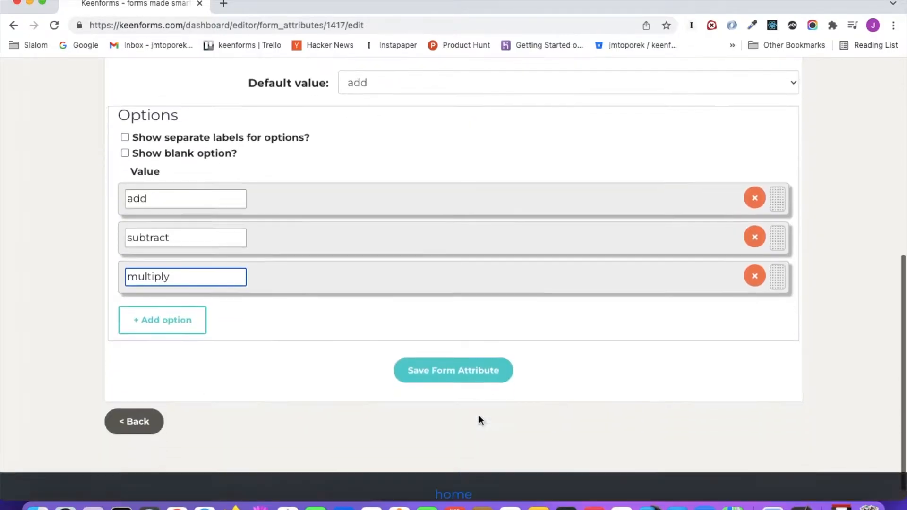
left_click(466, 365)
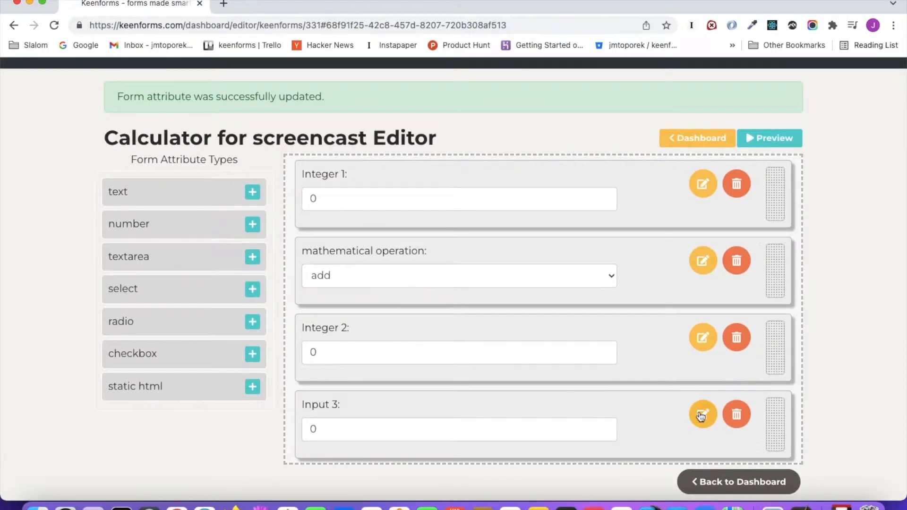
Label the last number field "Results", display it as read only and save the form attribute.
left_click(702, 415)
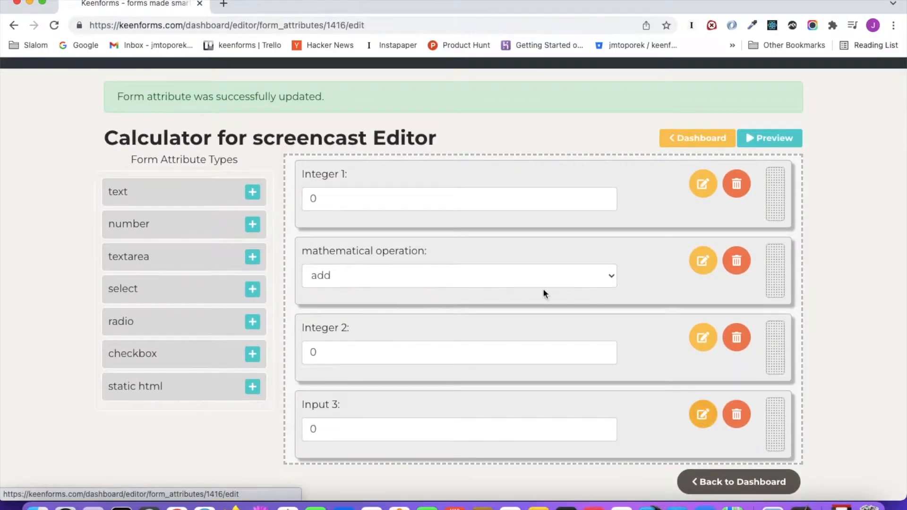
left_click_drag(425, 209, 287, 218)
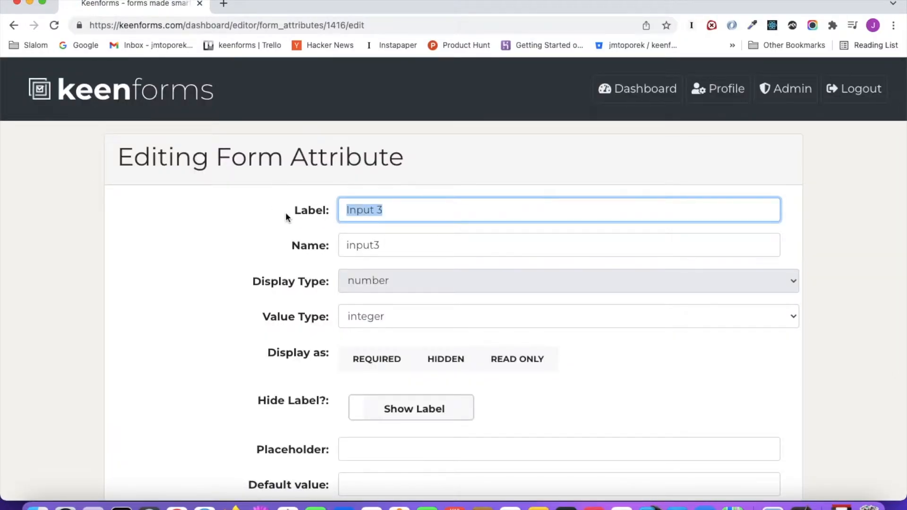
type("Results")
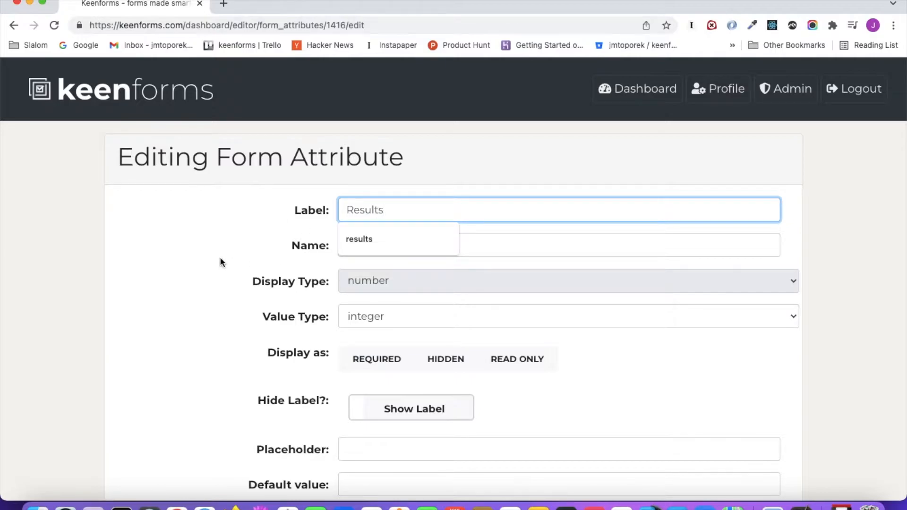
left_click(221, 262)
left_click(535, 365)
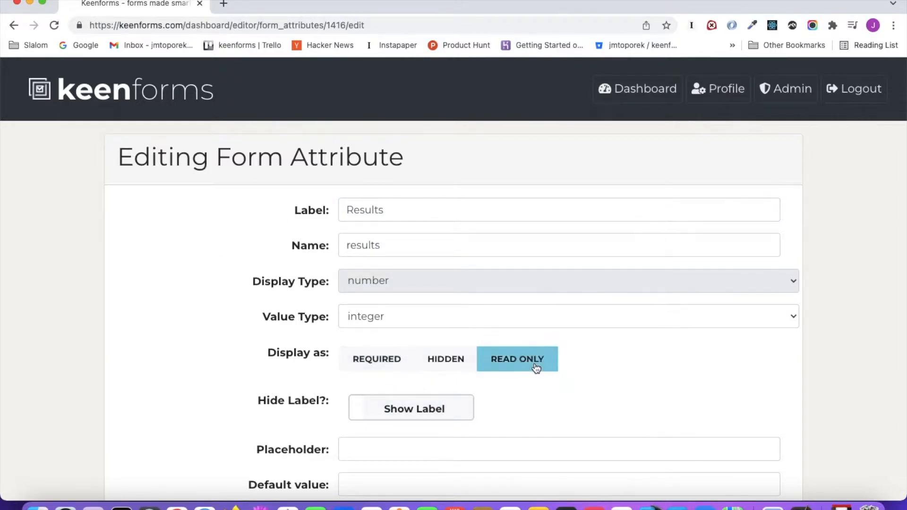
scroll(535, 366, "down", 4)
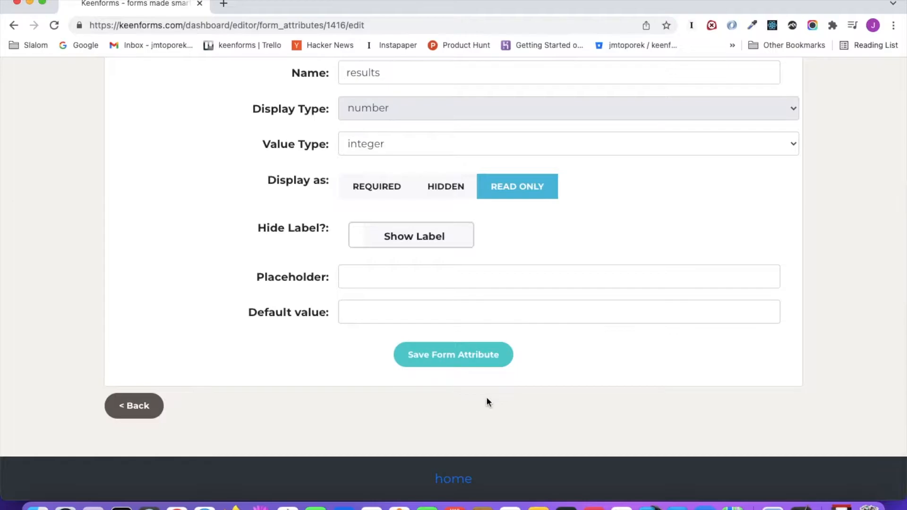
left_click(474, 359)
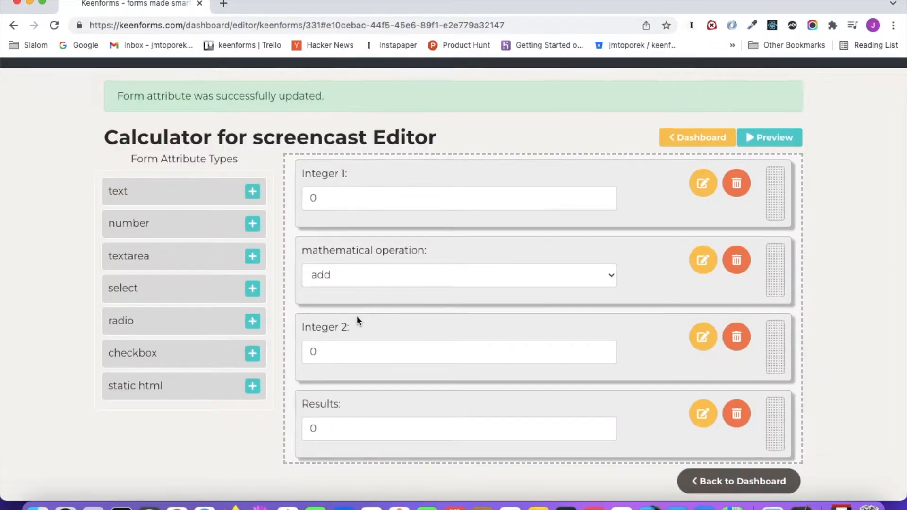
Preview the form and test it with 12 as Integer 1, the add operation and 34 as Integer 2.
left_click(773, 141)
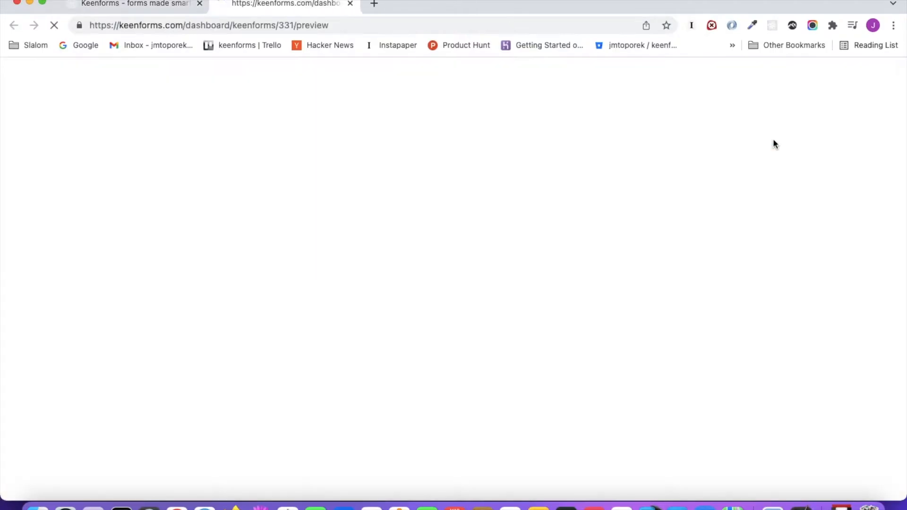
left_click(89, 178)
type("12")
left_click(89, 259)
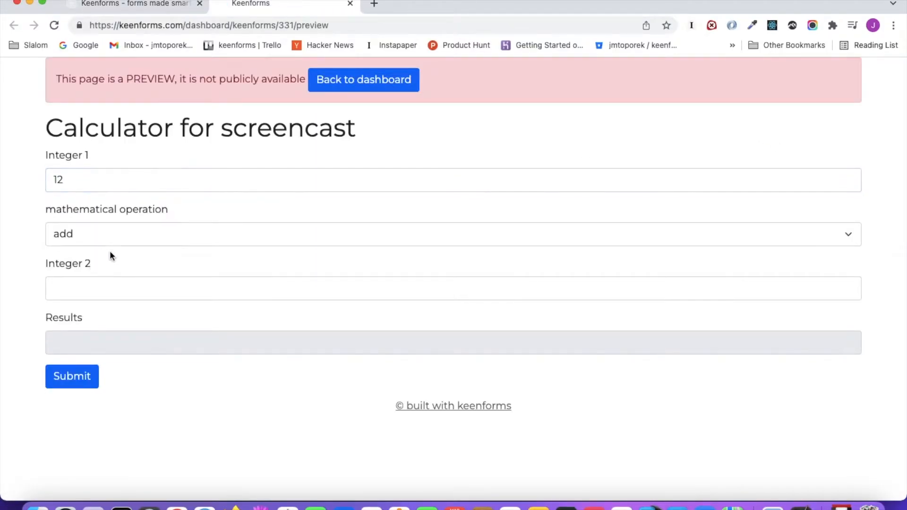
left_click(113, 234)
left_click(27, 277)
left_click(89, 289)
type("34")
left_click(30, 327)
Leave the preview for the form's dashboard page and show all of its form rules.
left_click(363, 80)
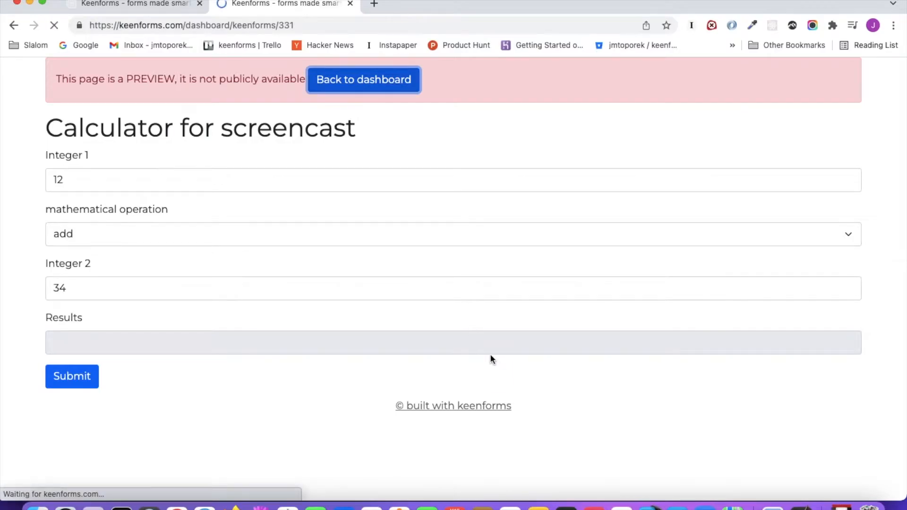
scroll(519, 279, "down", 3)
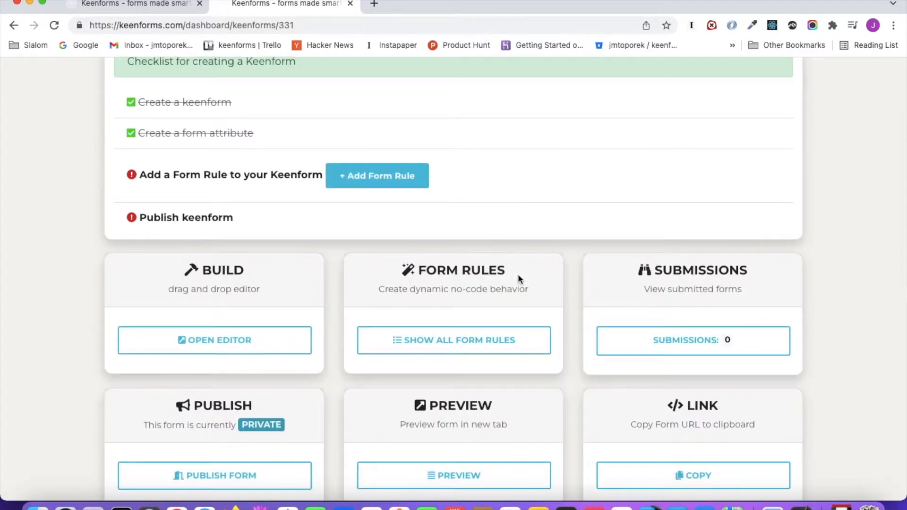
left_click(503, 345)
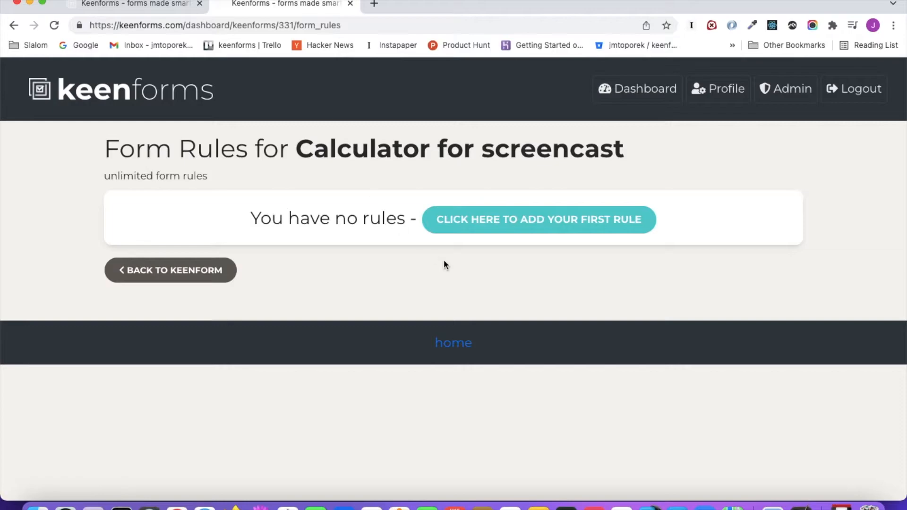
Start the first form rule as a SET VALUE rule that targets the results attribute.
left_click(624, 222)
scroll(560, 211, "down", 4)
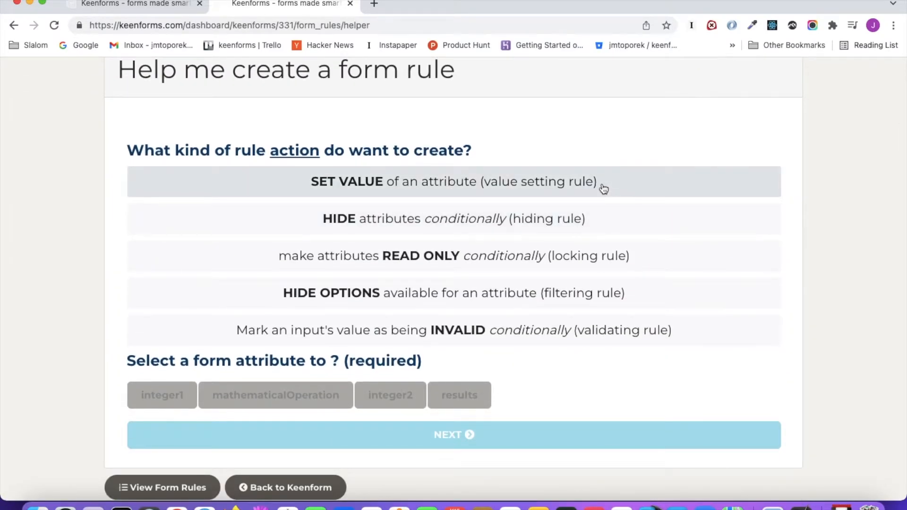
left_click(604, 188)
scroll(601, 188, "down", 4)
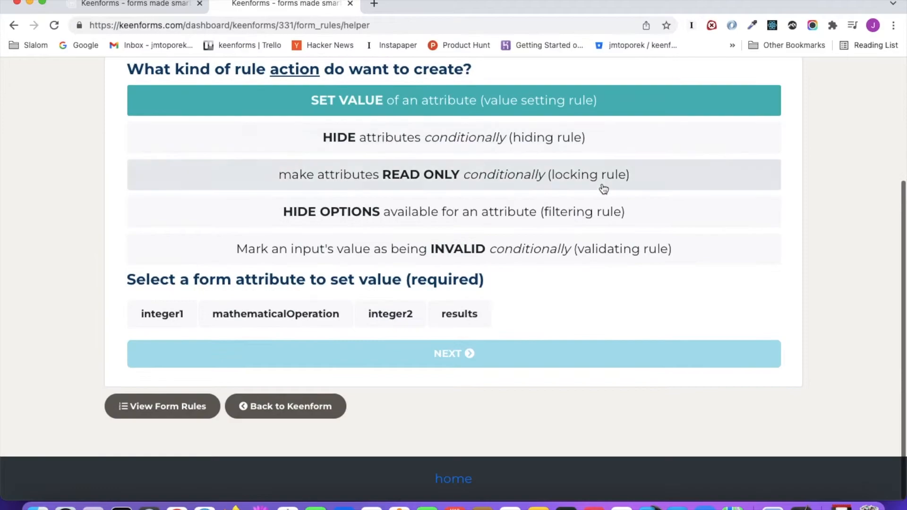
left_click(456, 321)
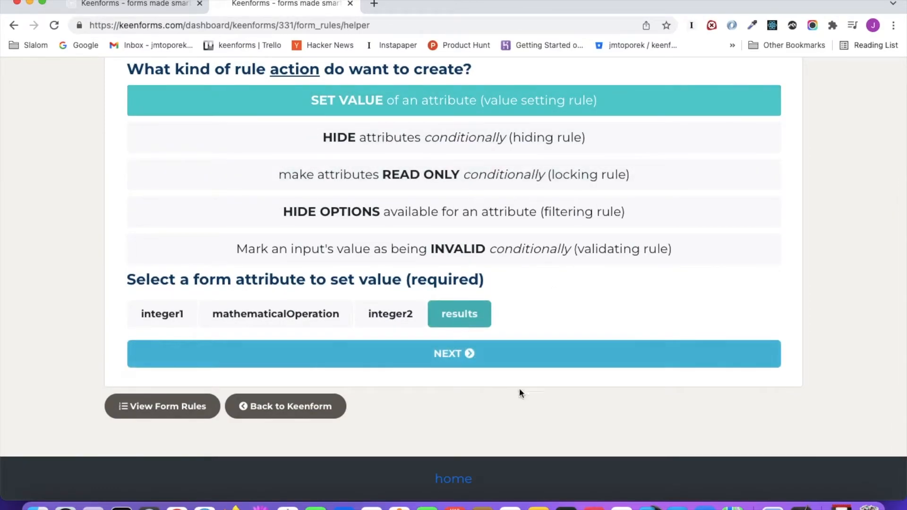
Continue to the new rule's settings and name the rule "Add two numbers".
scroll(523, 325, "up", 1)
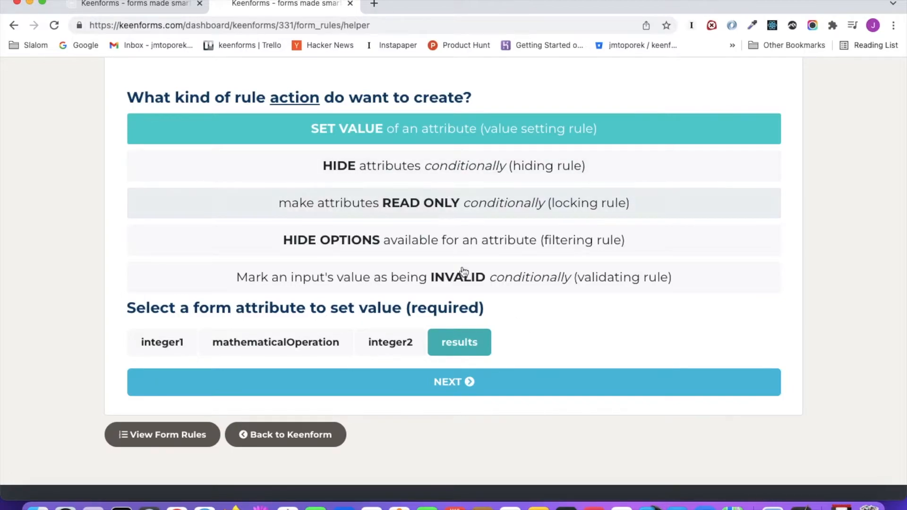
left_click(473, 383)
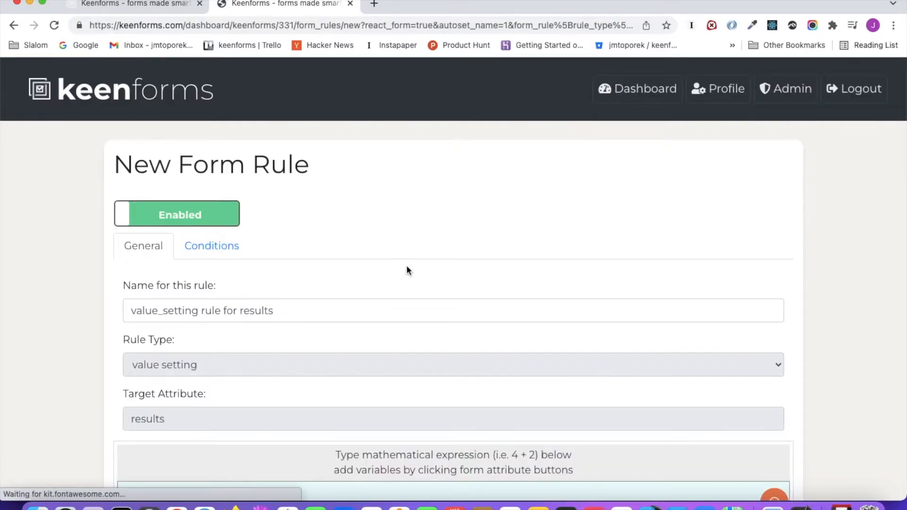
scroll(406, 270, "down", 3)
left_click_drag(314, 237, 130, 226)
type("Add")
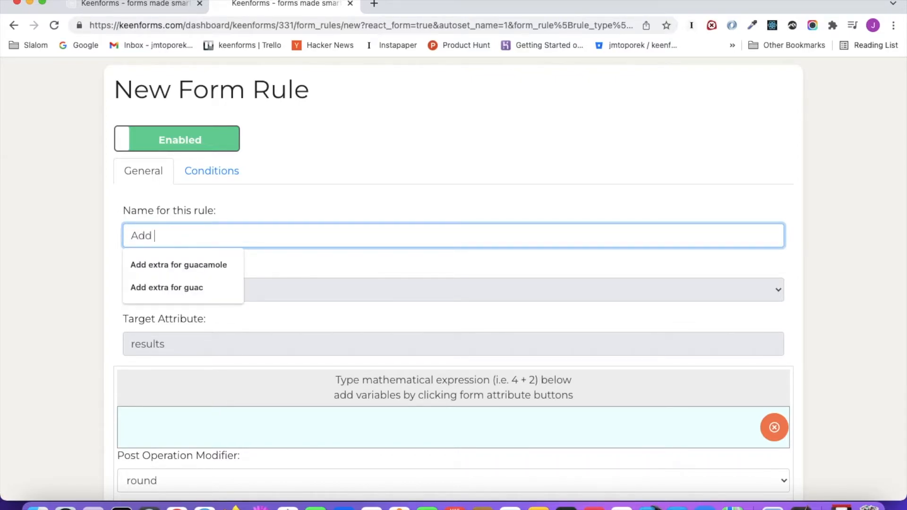
type(" two nm")
key("BackSpace")
type("umbers")
Build the rule's mathematical expression as Integer 1 + Integer 2 from the form attributes.
scroll(143, 260, "down", 3)
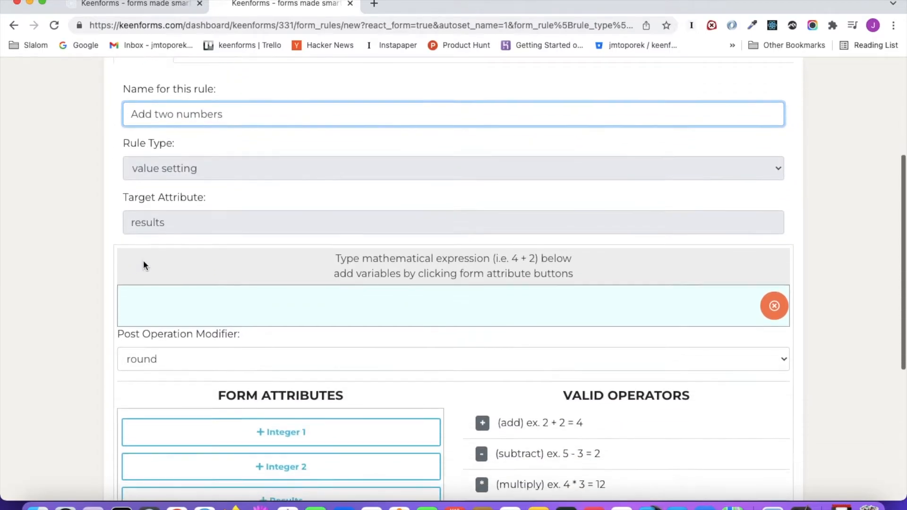
left_click(189, 307)
scroll(223, 305, "down", 2)
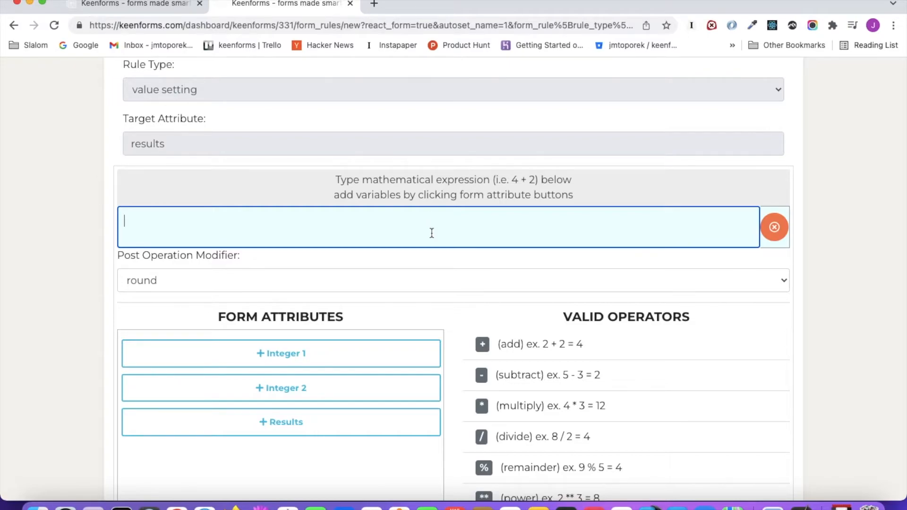
left_click(374, 354)
left_click(242, 224)
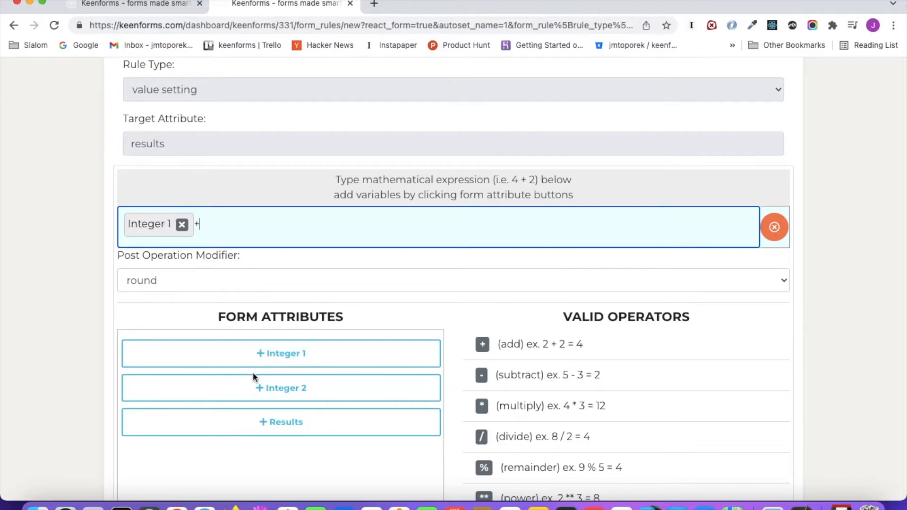
left_click(255, 388)
Set the "Add two numbers" rule to execute conditionally.
scroll(322, 314, "up", 6)
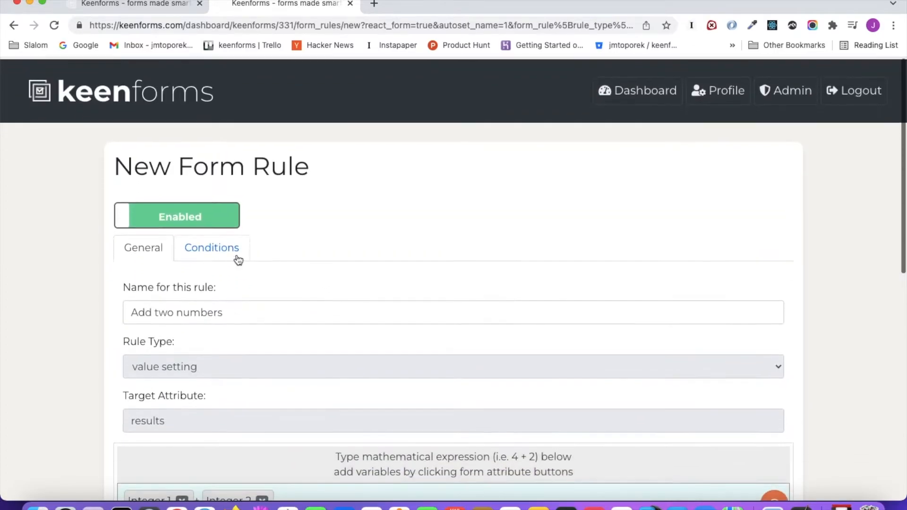
left_click(238, 259)
scroll(374, 303, "down", 1)
left_click(263, 309)
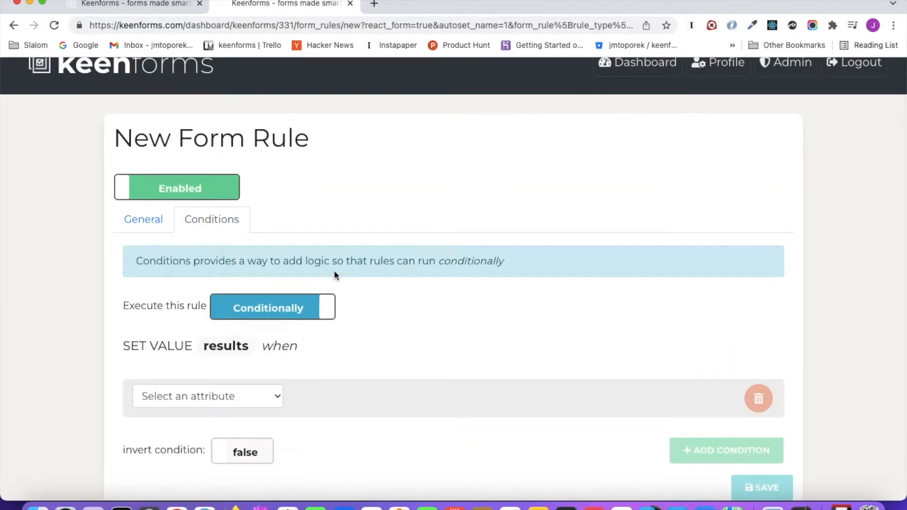
Add the condition that the mathematical operation value is equal to its available option "add", and save the rule.
scroll(334, 276, "down", 3)
left_click(276, 263)
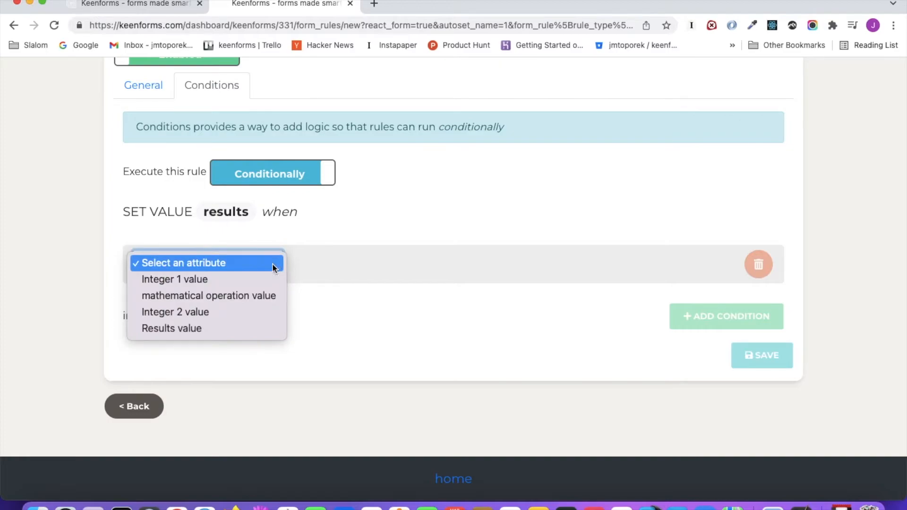
left_click(259, 294)
left_click(379, 264)
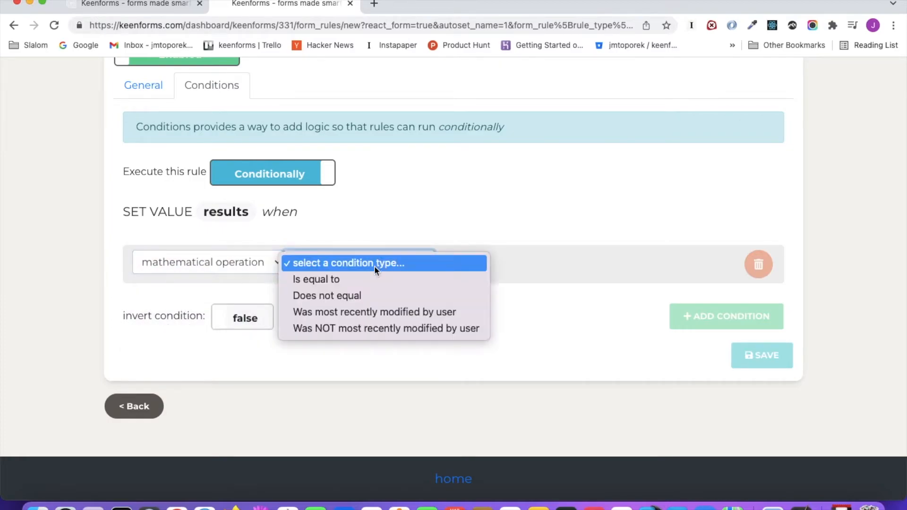
left_click(364, 278)
left_click(506, 273)
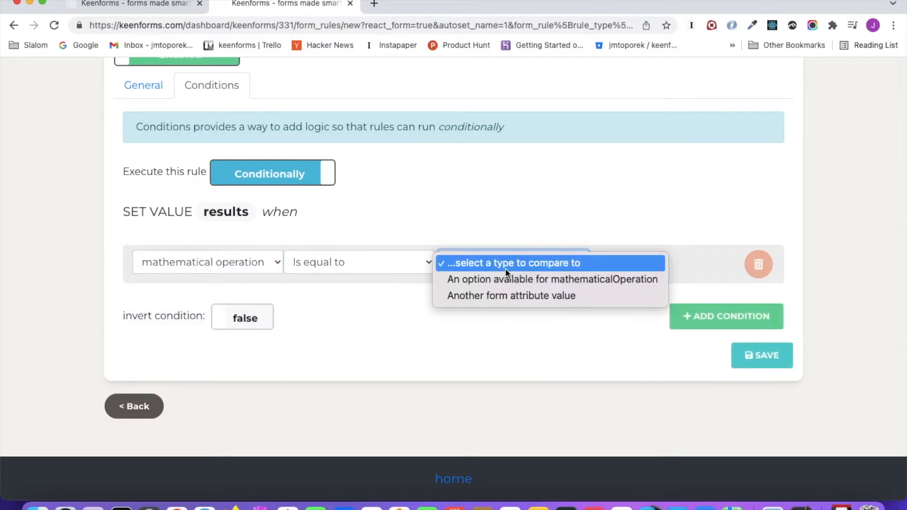
left_click(505, 277)
left_click(143, 287)
left_click(761, 423)
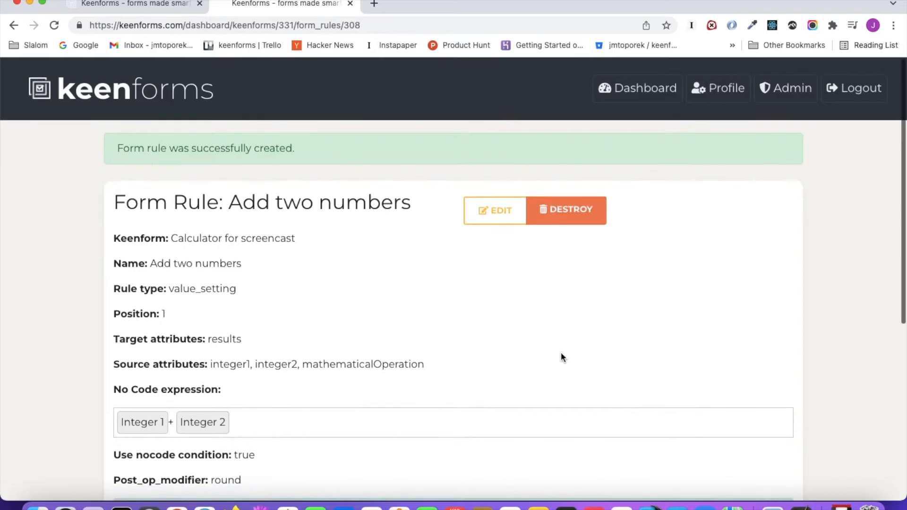
Return from the saved addition rule to the form's dashboard page and open the form preview.
scroll(560, 353, "down", 6)
left_click(339, 406)
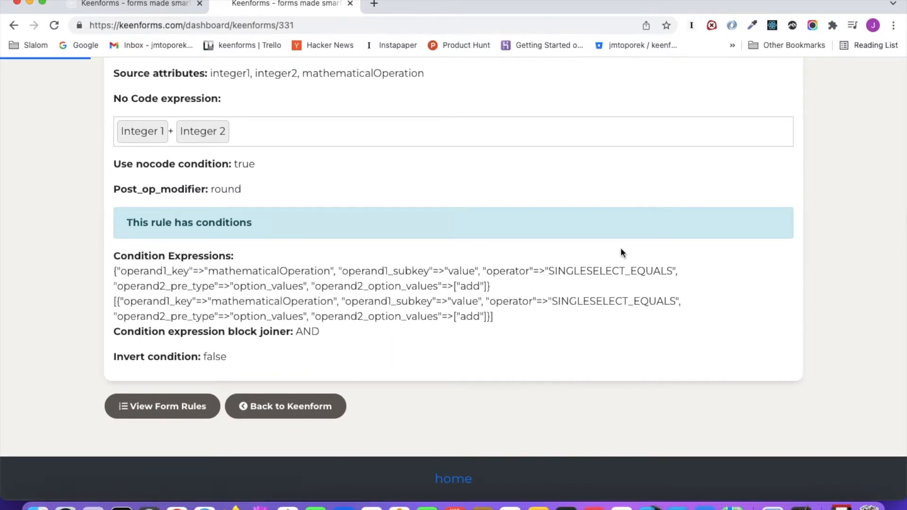
scroll(622, 253, "down", 5)
scroll(622, 254, "down", 2)
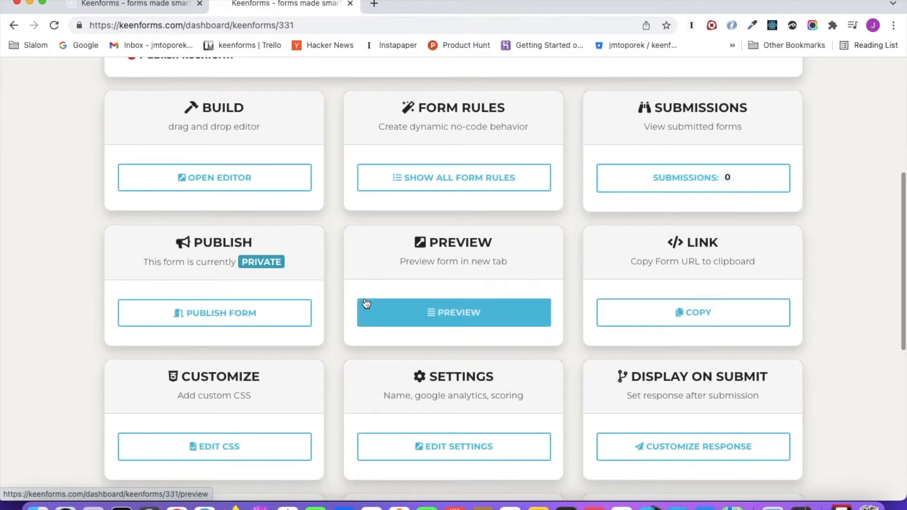
left_click(408, 313)
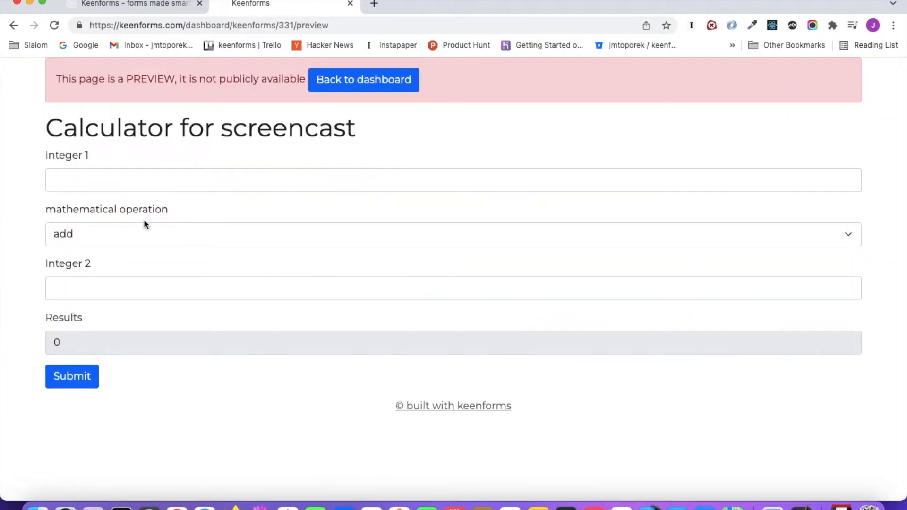
Test the addition rule in the preview with 12 as Integer 1 and 38 as Integer 2.
left_click(103, 181)
type("12")
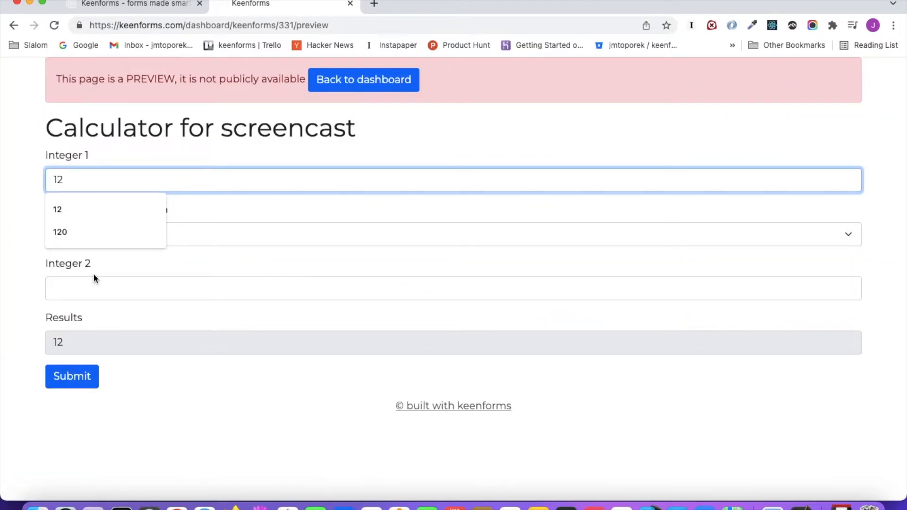
left_click(86, 289)
type("3")
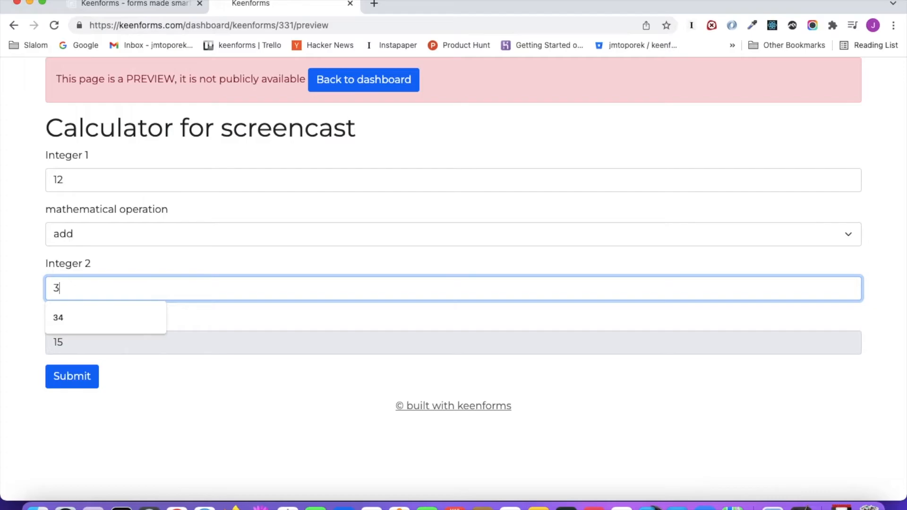
type("8")
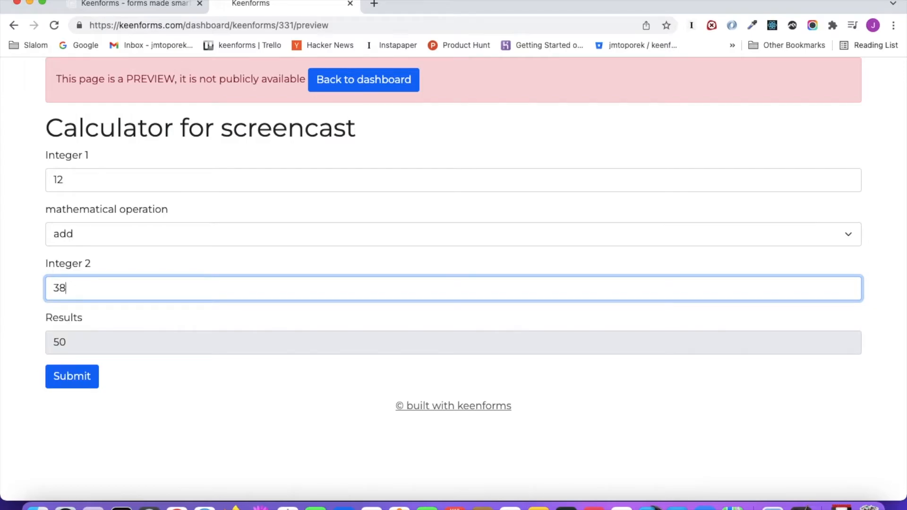
Leave the preview for the form's dashboard page and show all of its form rules.
left_click(406, 90)
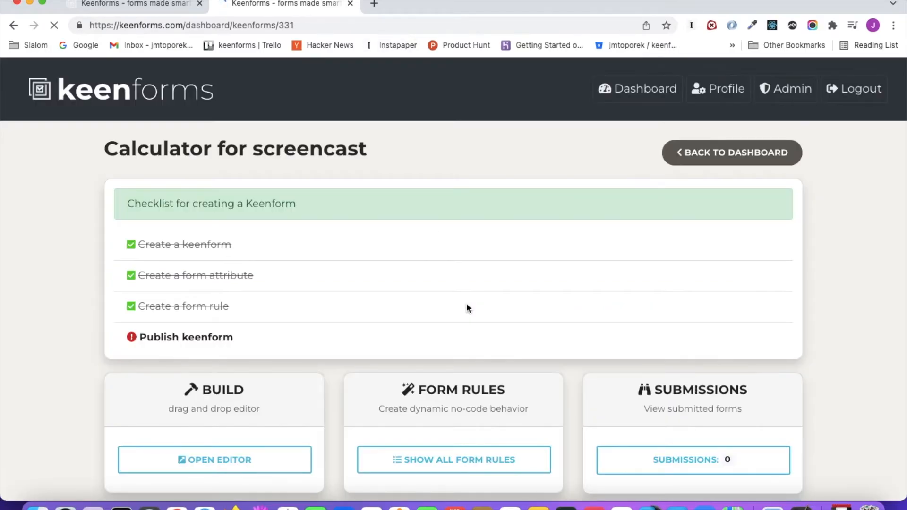
scroll(466, 303, "down", 4)
left_click(469, 292)
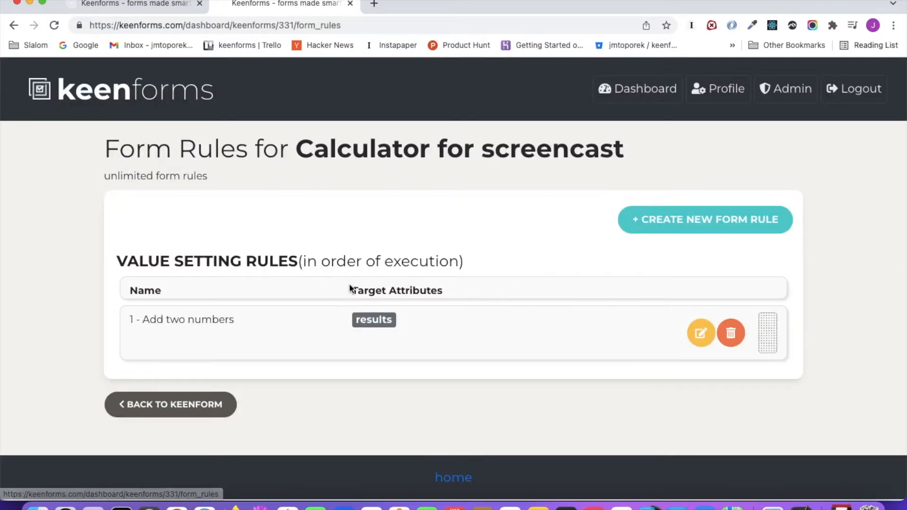
Create a second SET VALUE rule that targets the results attribute and name it "Subtract 2 numbers".
left_click(706, 217)
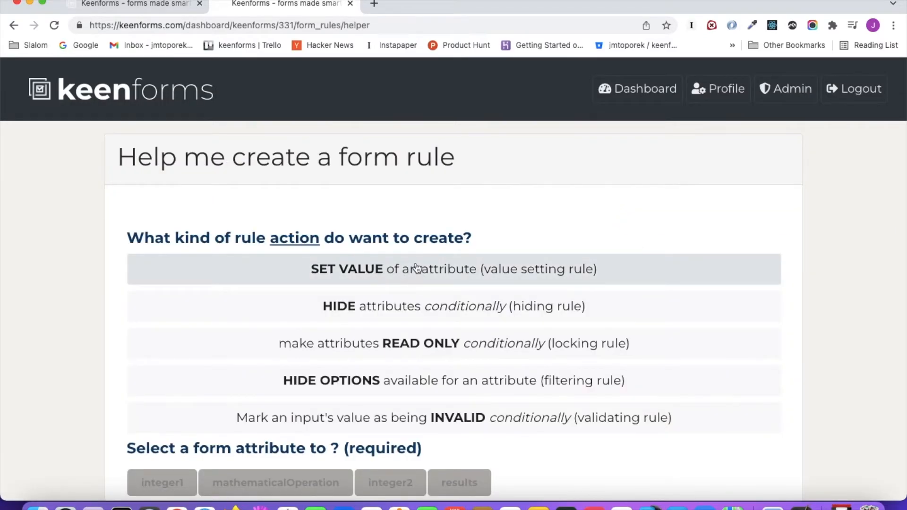
left_click(416, 268)
scroll(479, 383, "down", 4)
left_click(459, 314)
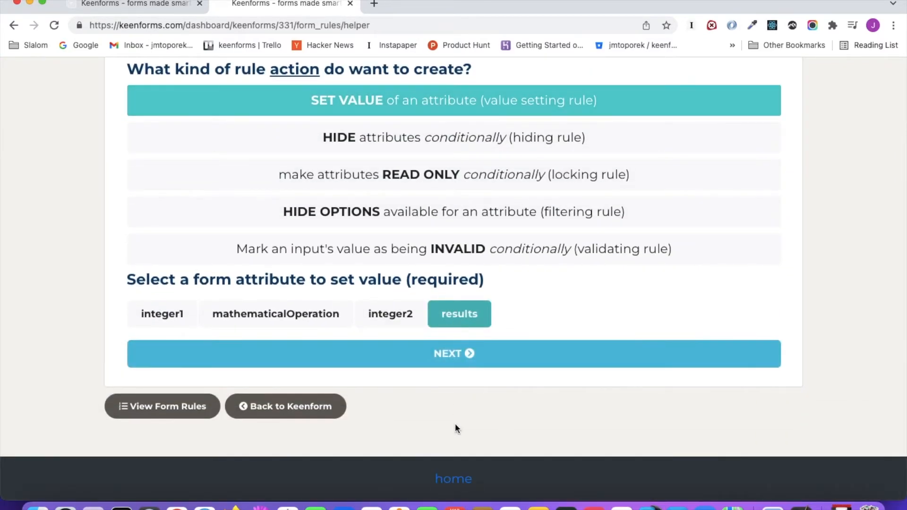
left_click(476, 365)
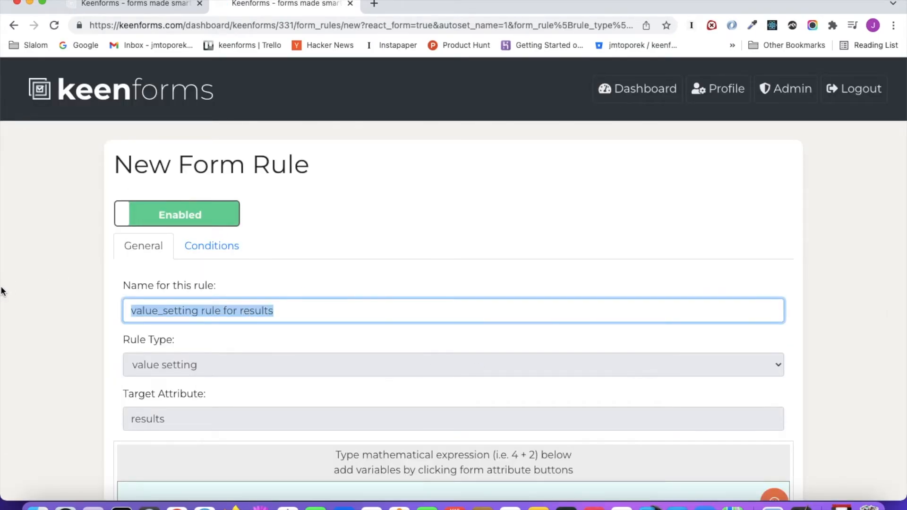
type("Subtract 2 numbers")
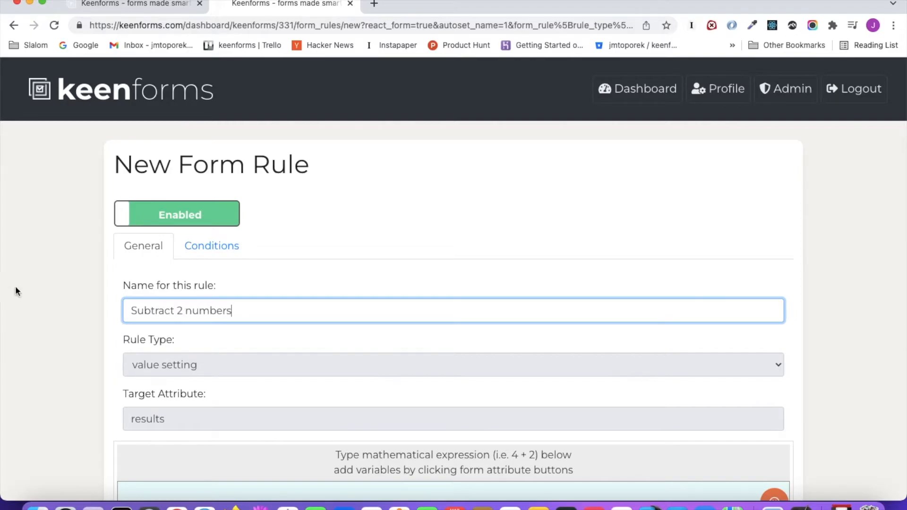
Build the subtraction rule's mathematical expression as Integer 1 - Integer 2 from the form attributes.
scroll(87, 307, "down", 5)
left_click(230, 319)
left_click(281, 448)
left_click(222, 317)
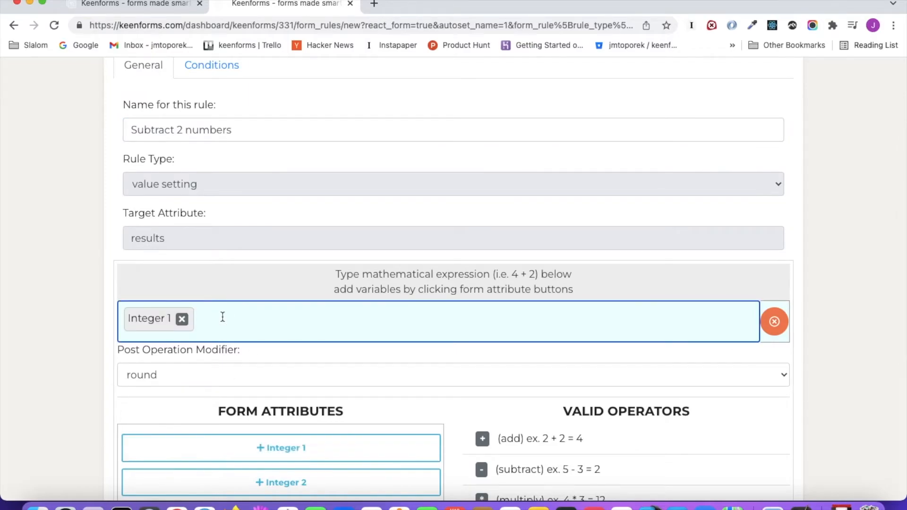
left_click(308, 480)
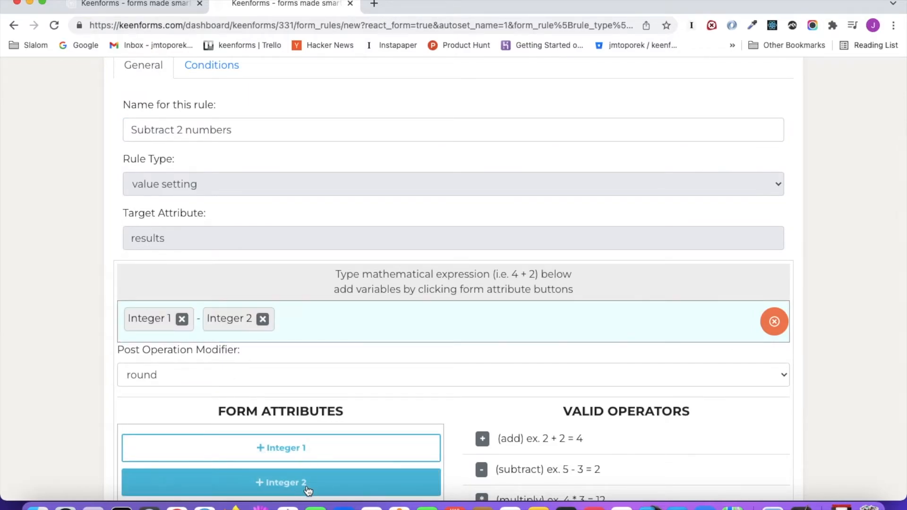
Set the "Subtract 2 numbers" rule to execute conditionally.
scroll(299, 370, "up", 5)
left_click(226, 257)
scroll(311, 313, "down", 1)
left_click(310, 319)
Add the condition that the mathematical operation value is equal to its available option "subtract", and save the rule.
scroll(309, 323, "down", 3)
left_click(269, 262)
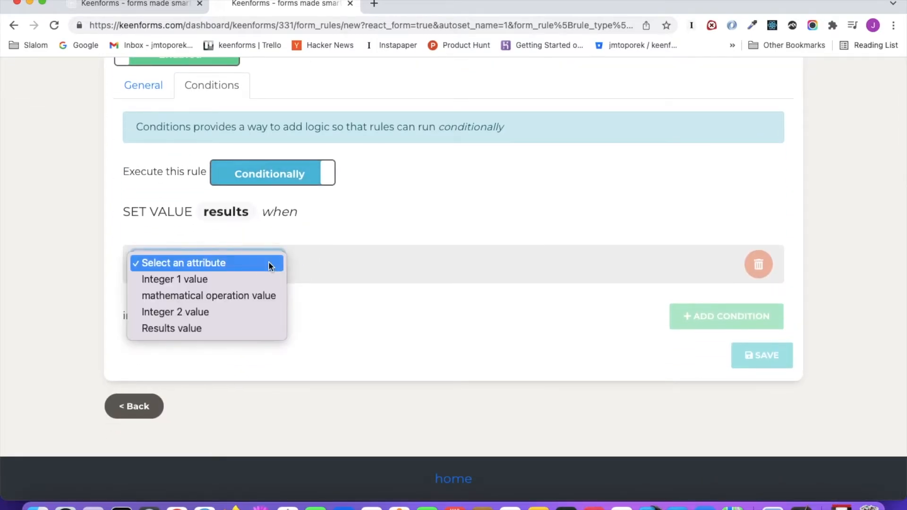
left_click(356, 266)
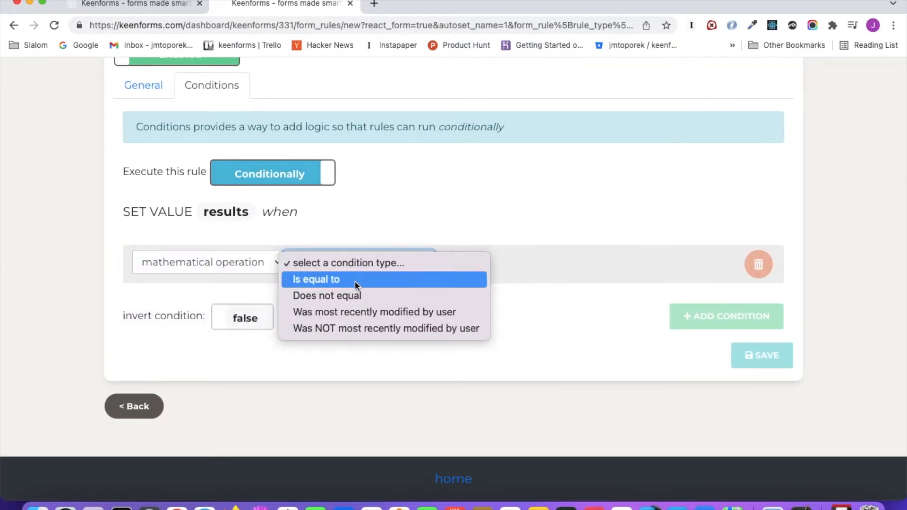
left_click(355, 281)
left_click(479, 262)
left_click(306, 309)
left_click(152, 313)
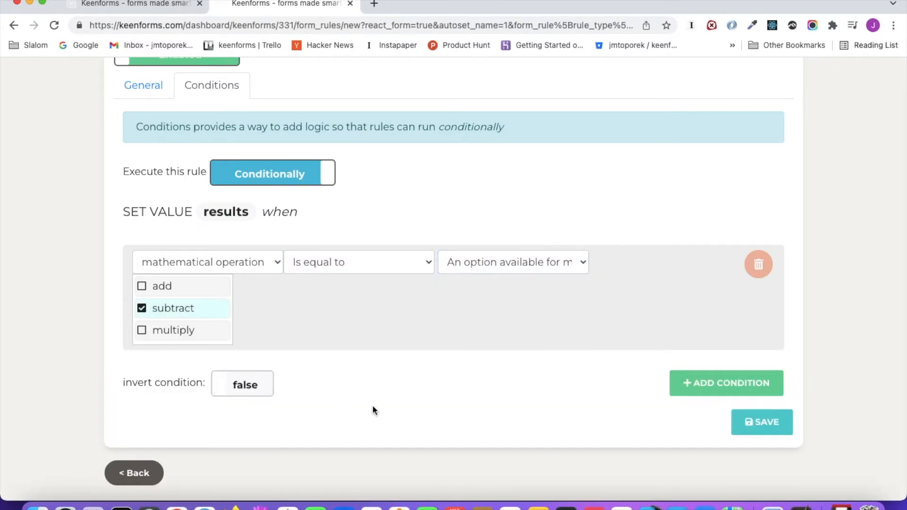
left_click(756, 423)
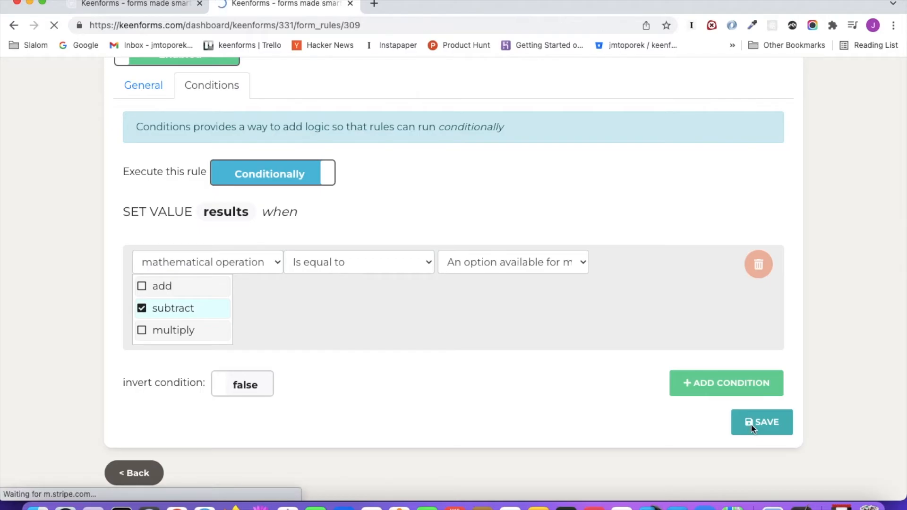
Return from the saved subtraction rule to the form's dashboard page and show the list of its form rules.
scroll(476, 303, "down", 6)
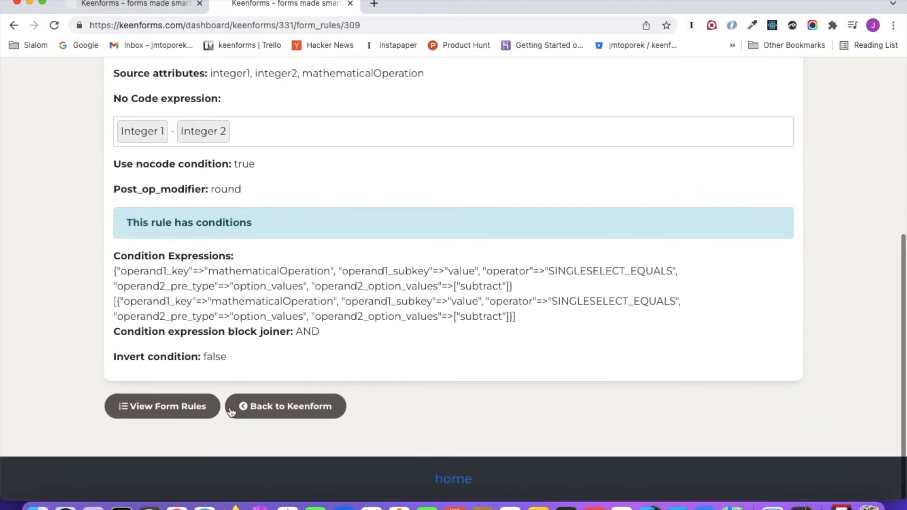
left_click(250, 407)
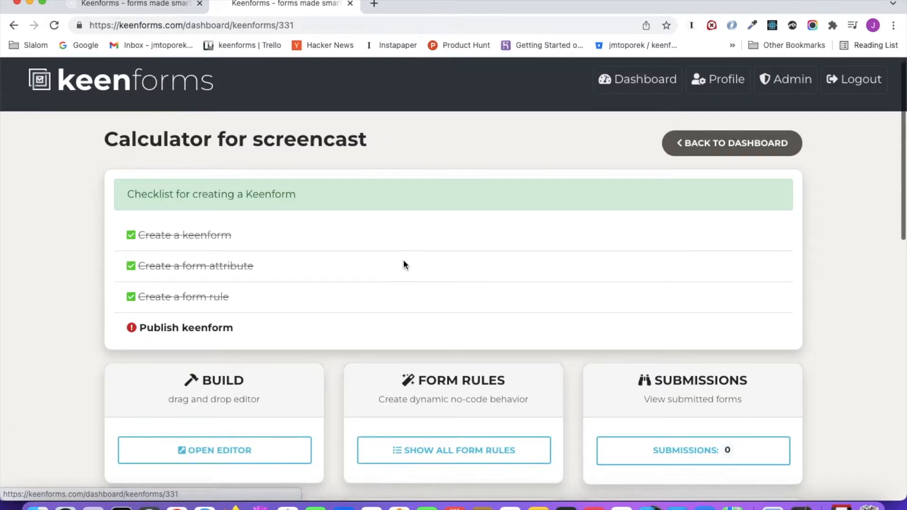
scroll(413, 301, "down", 3)
left_click(431, 351)
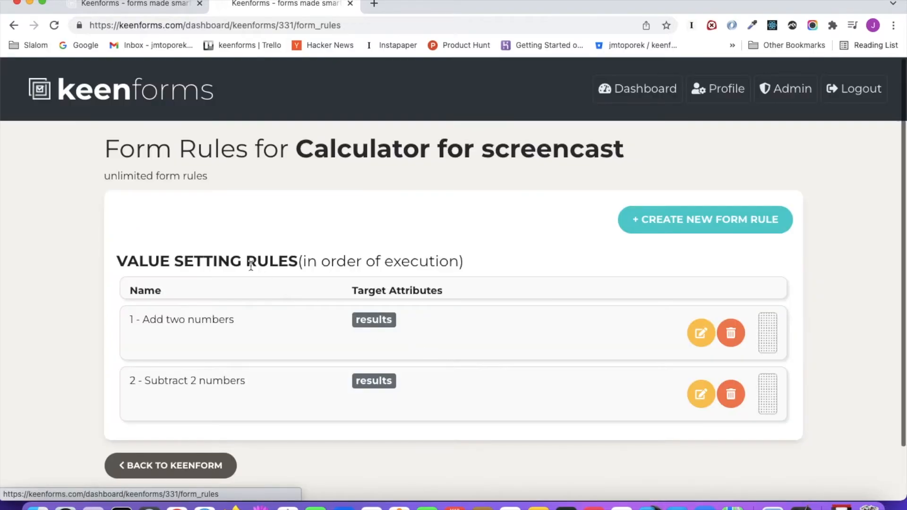
Go back from the rules list to the form's dashboard page and open the form preview.
left_click(142, 466)
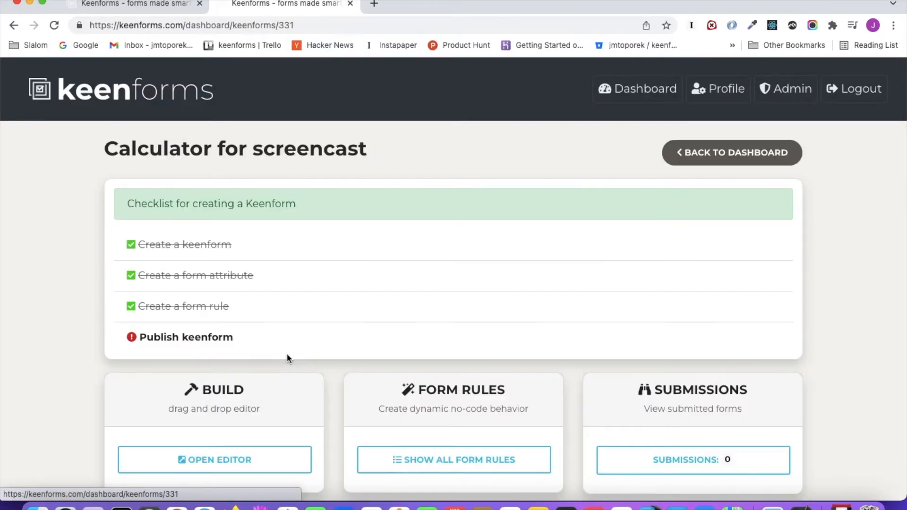
scroll(287, 318, "down", 3)
scroll(413, 355, "down", 2)
left_click(415, 378)
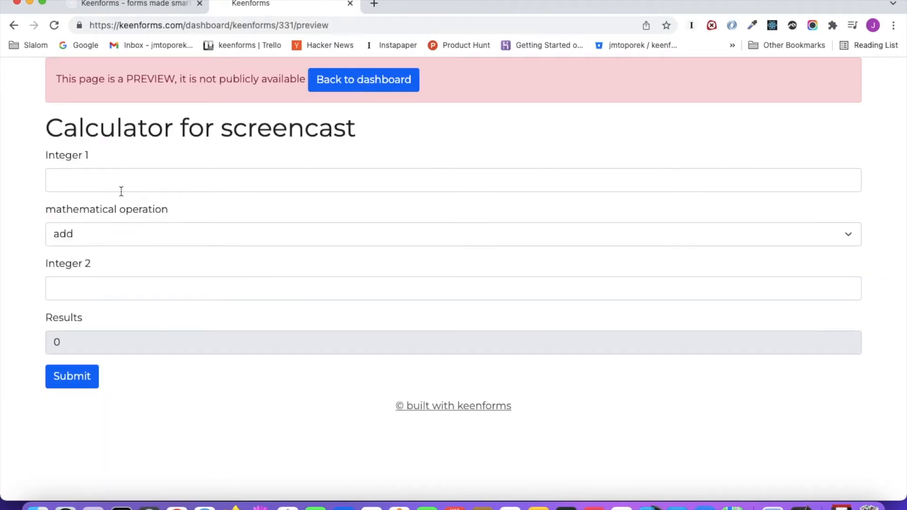
Test the preview with Integer 1 as 50 and Integer 2 as 40, switching the mathematical operation from add to subtract.
left_click(120, 185)
type("50")
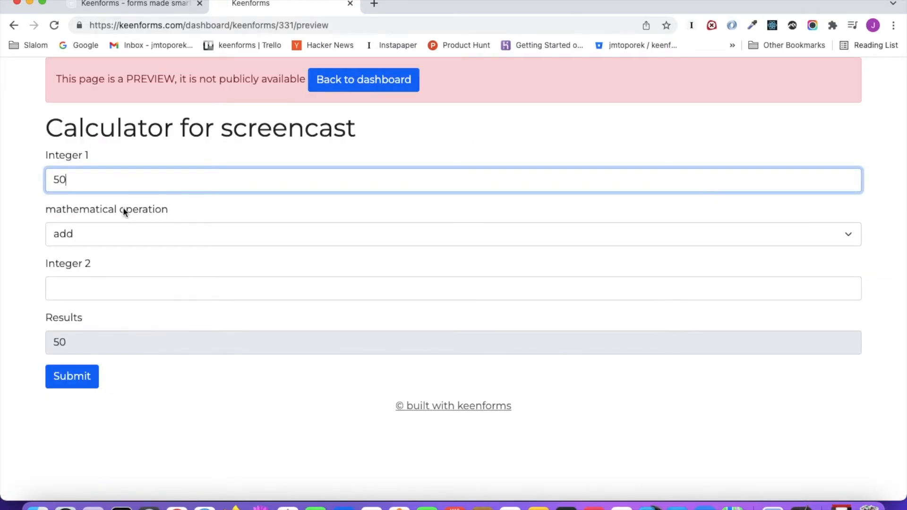
left_click(82, 281)
type("40")
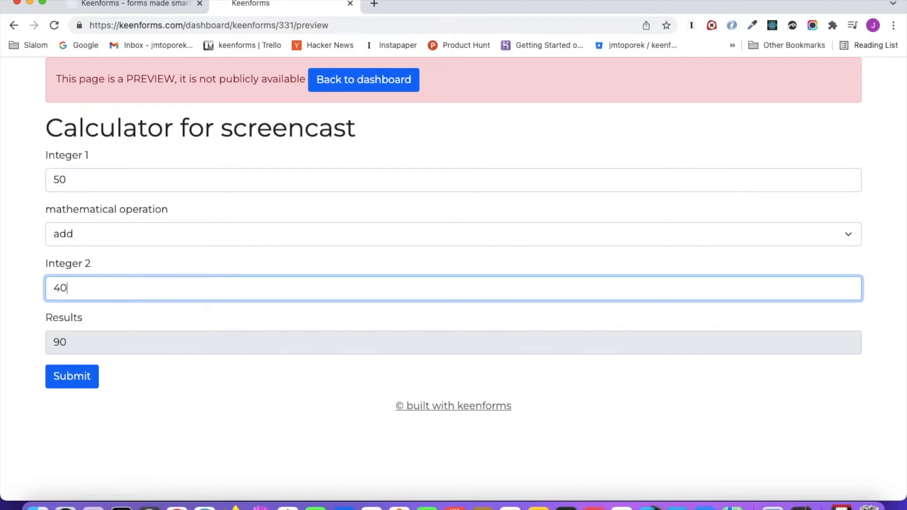
left_click(94, 239)
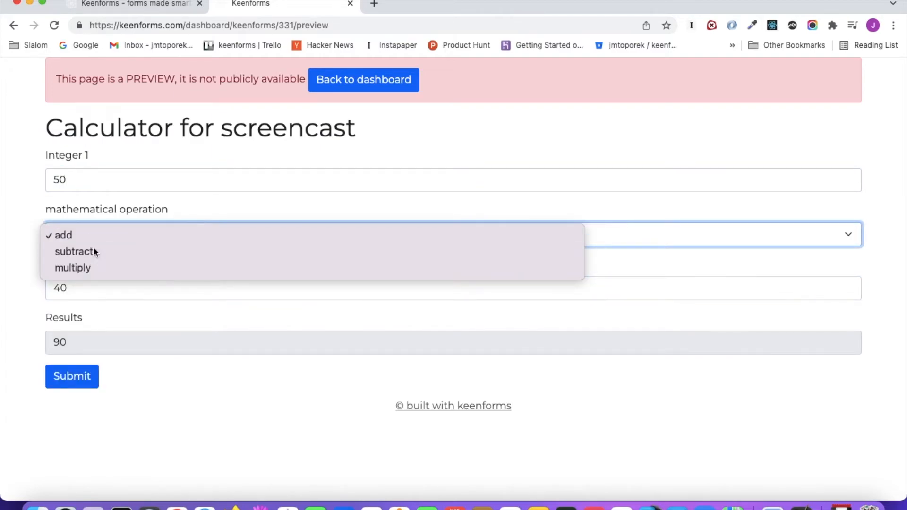
left_click(92, 248)
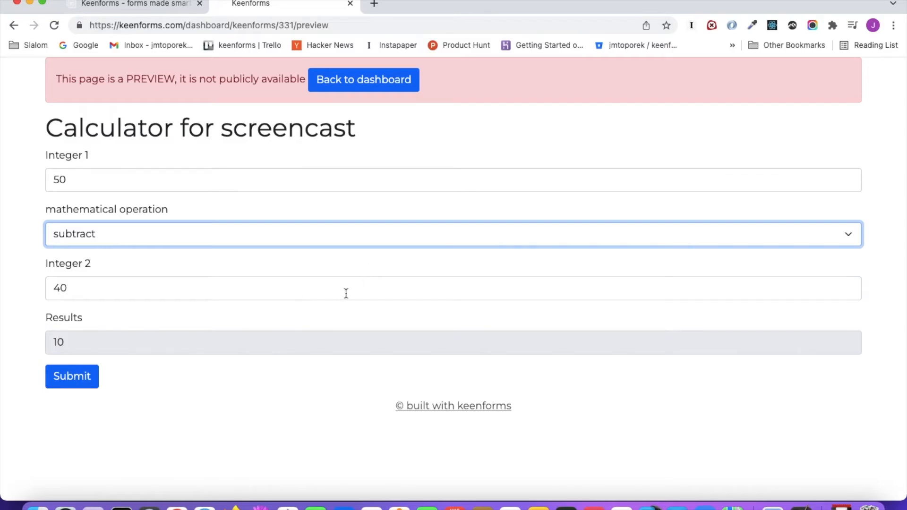
Go back from the preview to the form's rules list and start creating a new form rule.
left_click(375, 81)
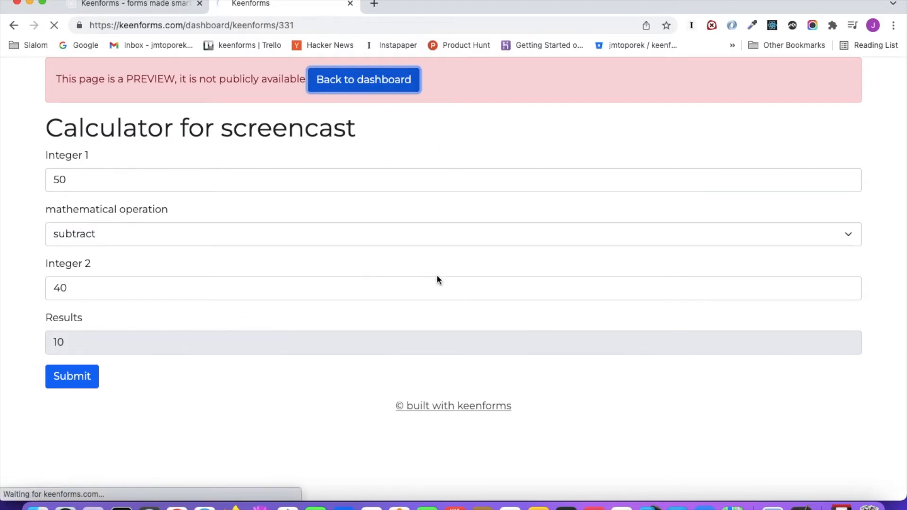
scroll(437, 274, "down", 5)
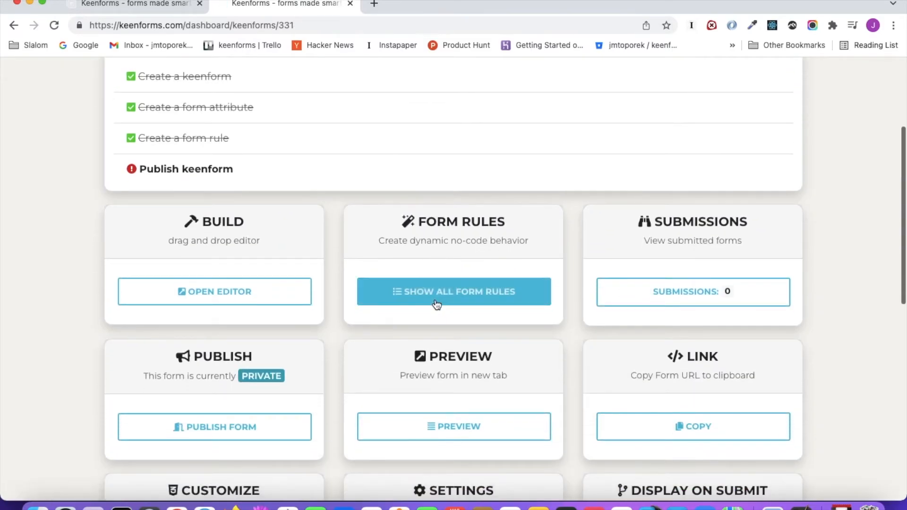
left_click(434, 294)
left_click(699, 220)
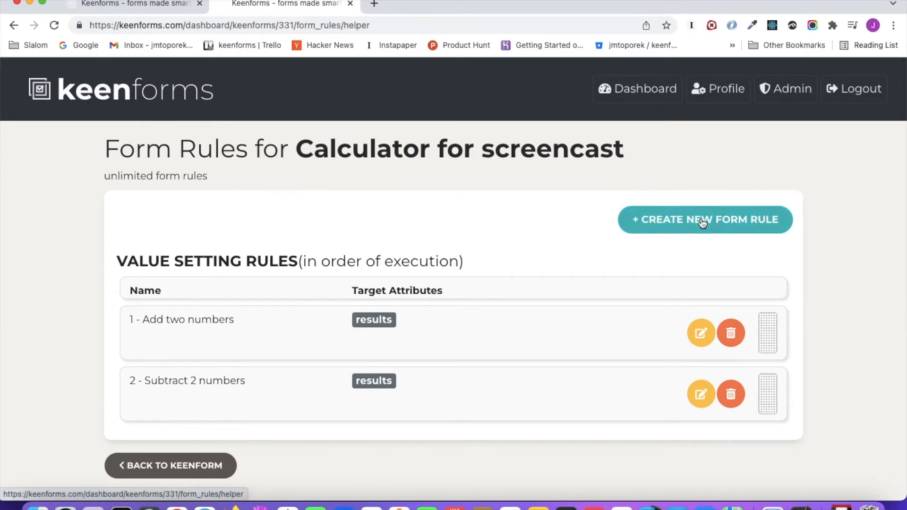
Choose a value setting rule with results as its target attribute and continue to the rule's definition.
left_click(393, 269)
scroll(426, 284, "down", 4)
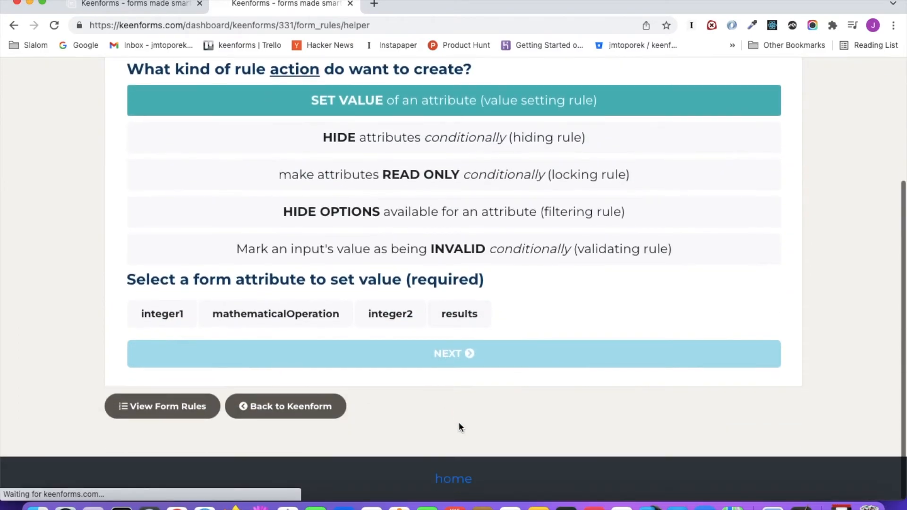
left_click(461, 321)
left_click(449, 352)
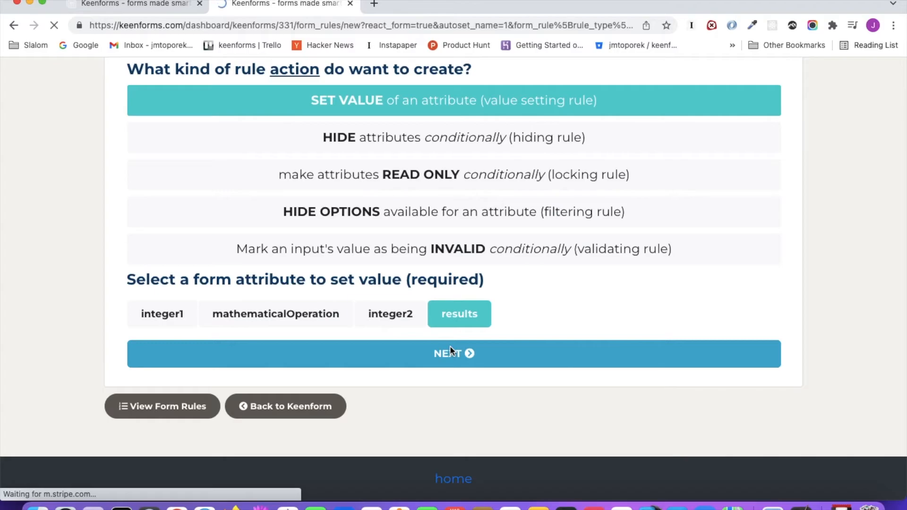
Name the new rule "Multiply 2 numbers".
left_click_drag(376, 310, 111, 300)
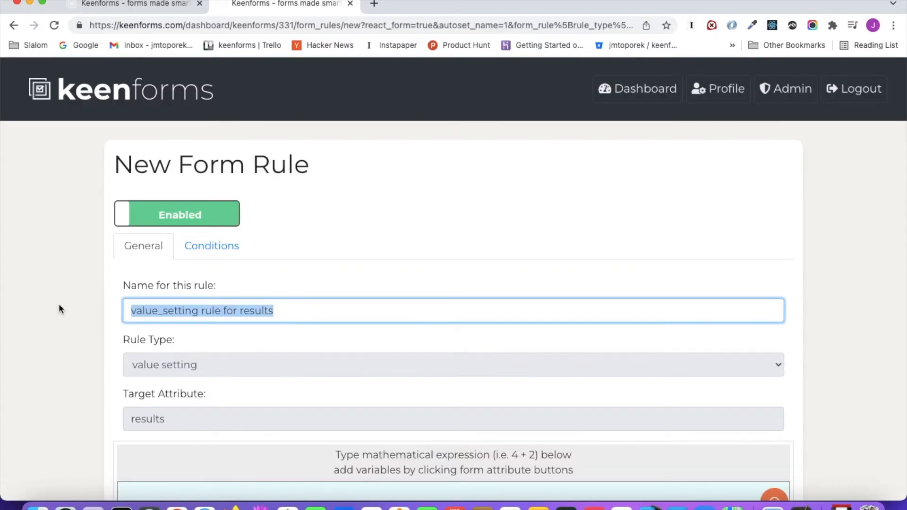
type("Multipl")
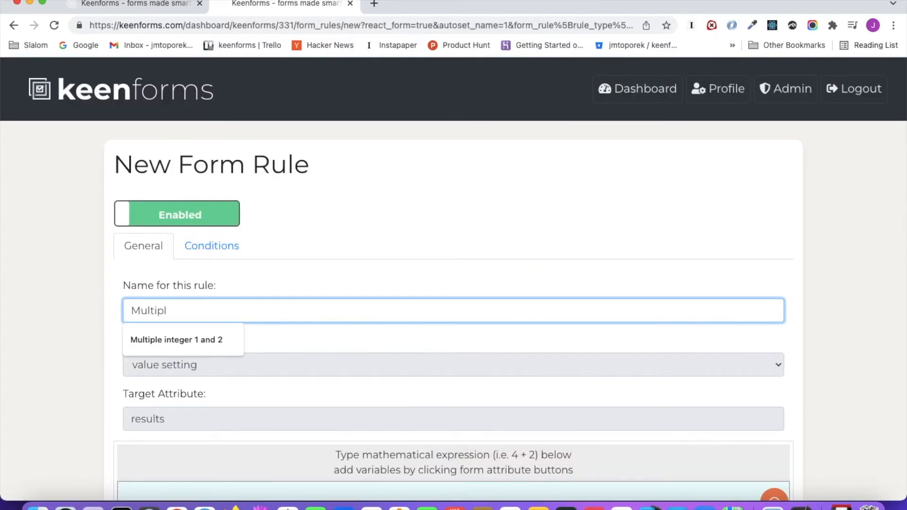
type("y 2 numbers")
Define the rule's mathematical expression as Integer 1 * Integer 2, using the form attributes as variables.
scroll(158, 295, "down", 5)
left_click(159, 295)
left_click(295, 418)
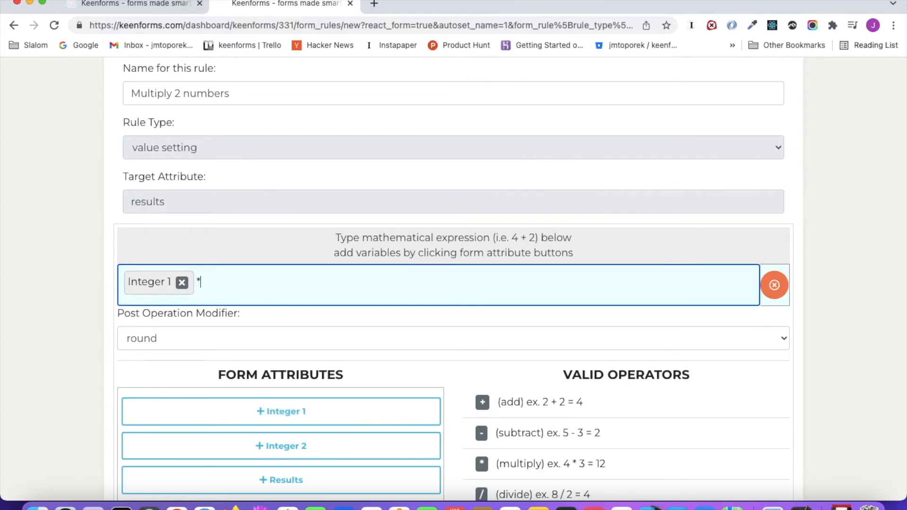
type("*")
left_click(281, 446)
Set the "Multiply 2 numbers" rule to execute conditionally.
scroll(350, 358, "up", 5)
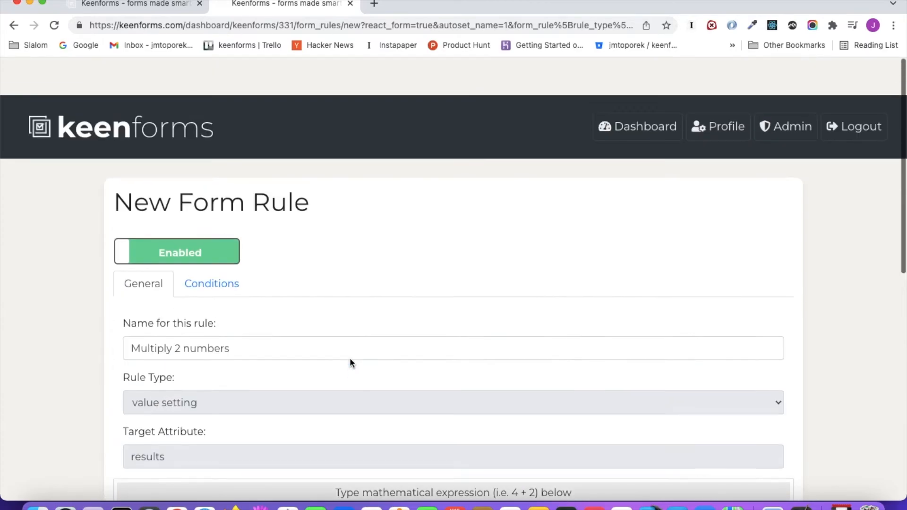
left_click(227, 250)
scroll(302, 274, "down", 1)
left_click(290, 304)
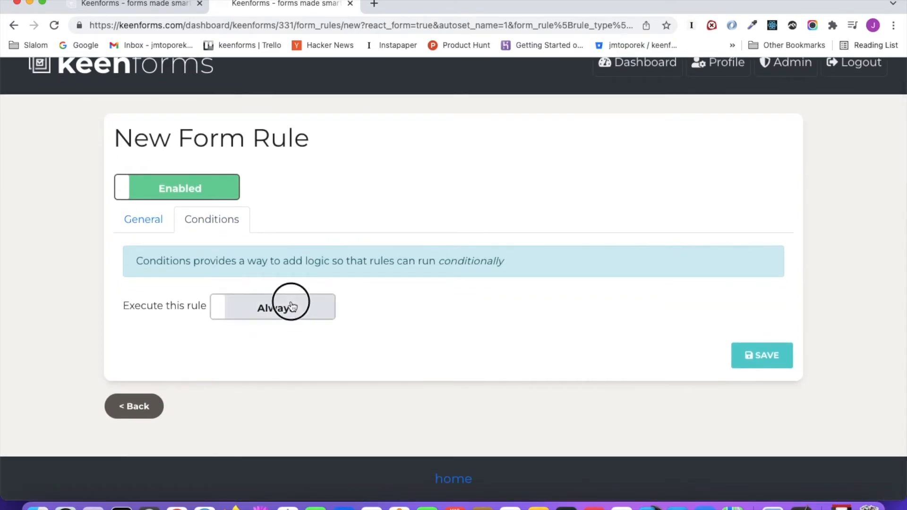
Add the condition that the mathematical operation value is equal to its available option "multiply", and save the rule.
left_click(222, 394)
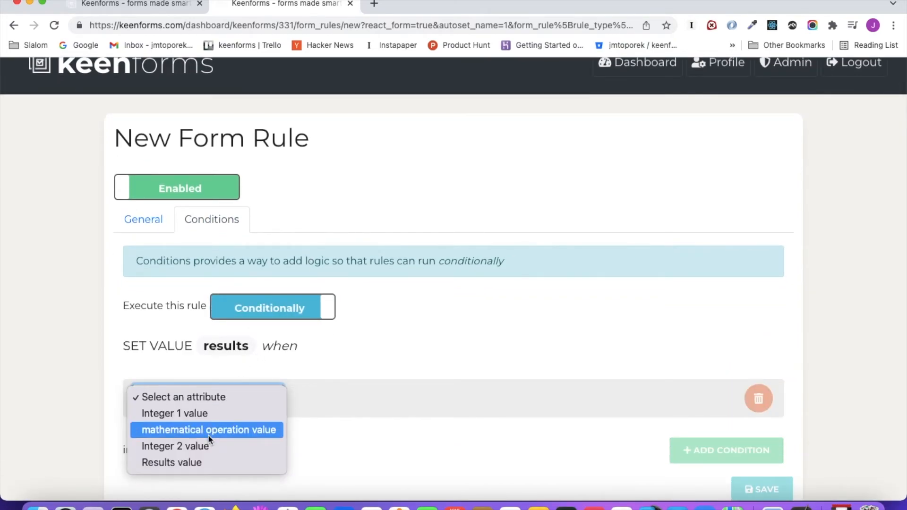
left_click(248, 392)
left_click(341, 396)
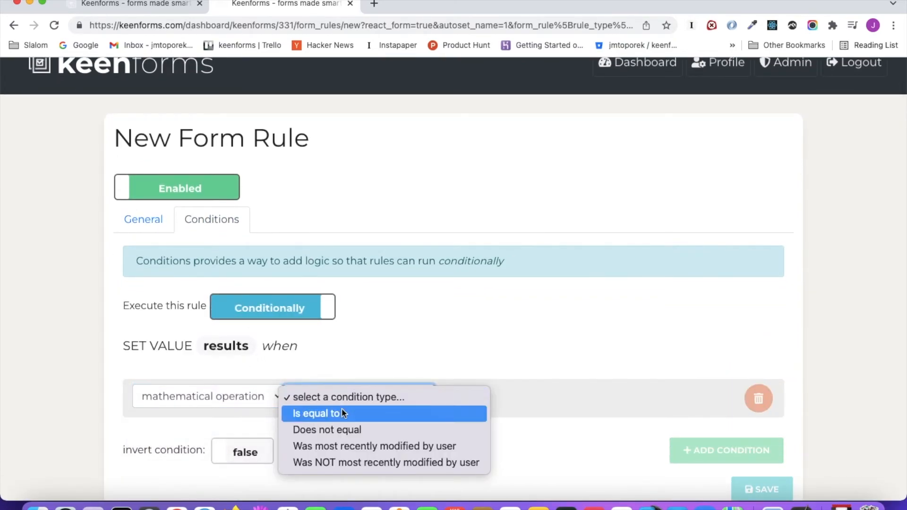
left_click(427, 411)
left_click(473, 398)
left_click(479, 407)
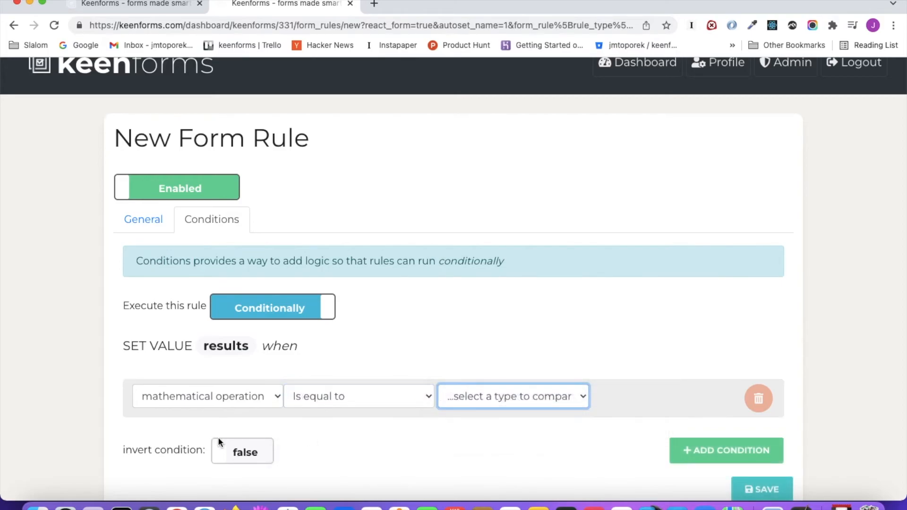
left_click(166, 465)
scroll(407, 355, "down", 5)
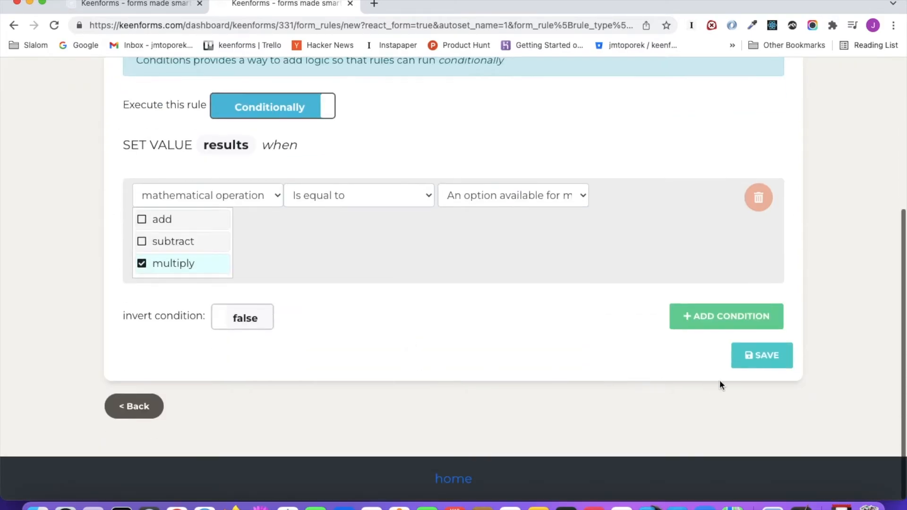
left_click(767, 359)
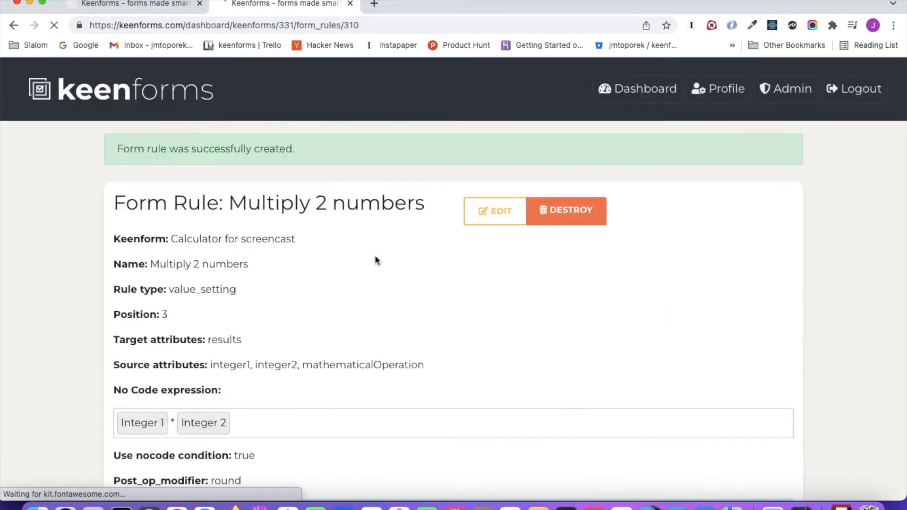
Return from the saved multiplication rule to the form's dashboard page and open the form preview.
scroll(354, 241, "down", 3)
scroll(332, 232, "down", 5)
left_click(318, 409)
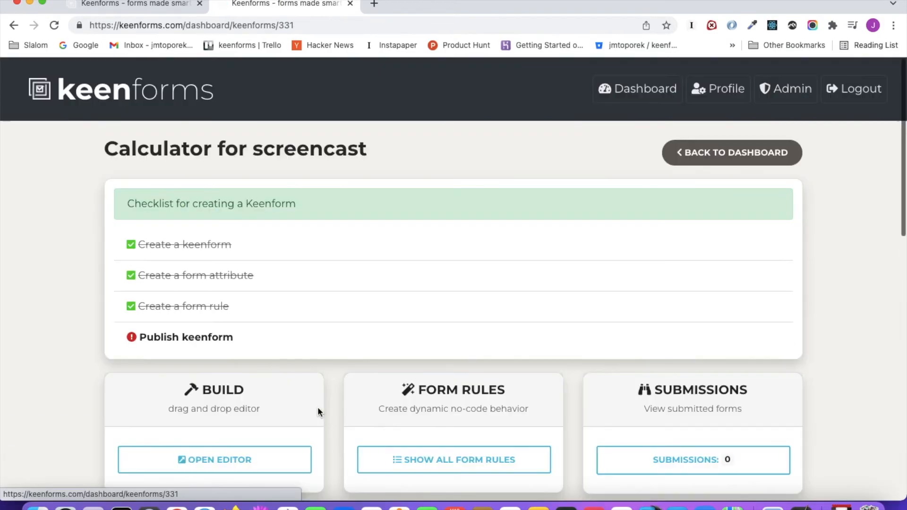
scroll(409, 327, "down", 6)
left_click(421, 297)
Test the preview with Integer 1 as 12 and Integer 2 as 8, switching the operation to subtract and finally to multiply.
left_click(89, 189)
type("12")
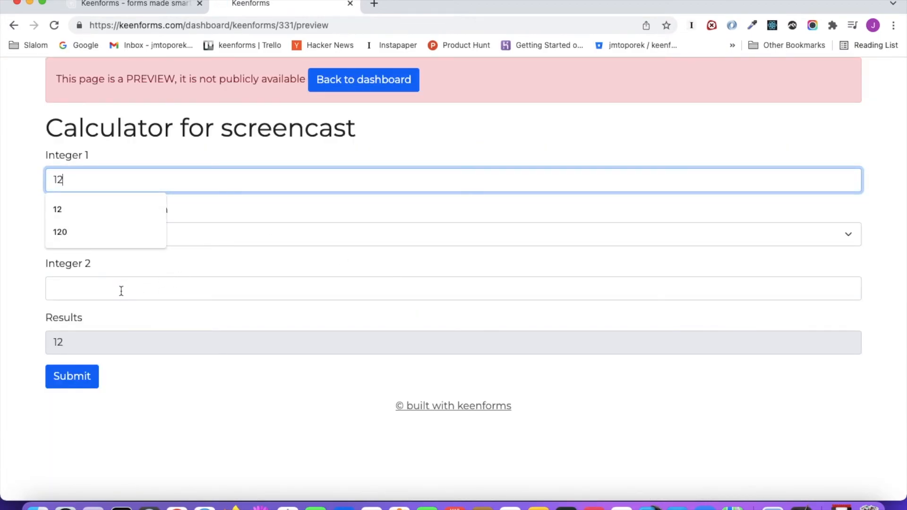
left_click(121, 291)
type("8")
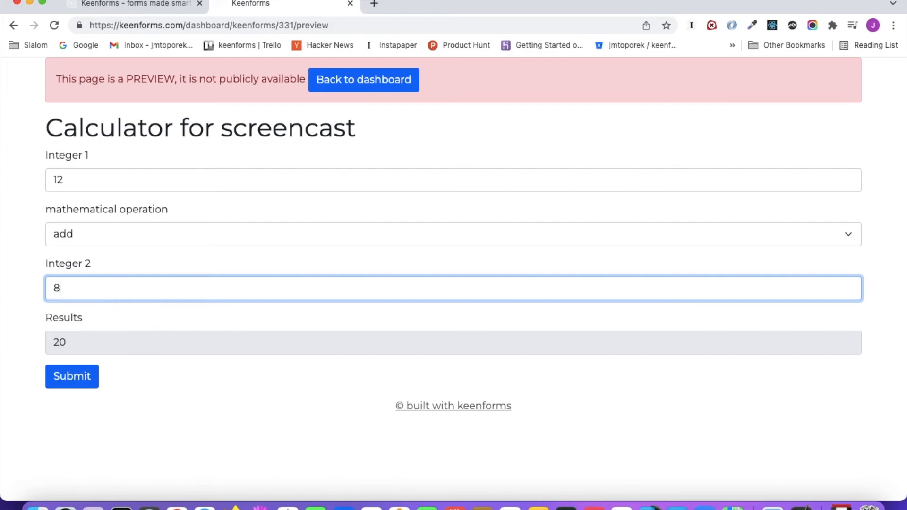
left_click(108, 232)
left_click(102, 250)
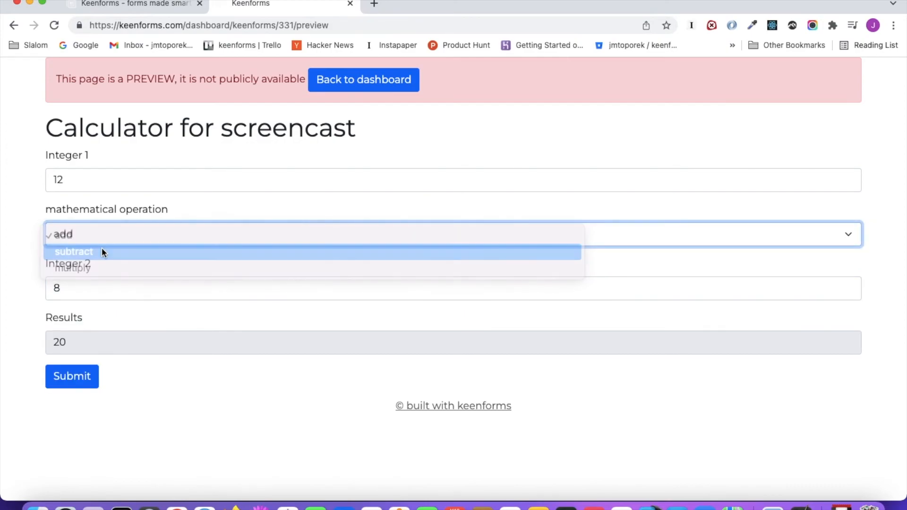
left_click(105, 237)
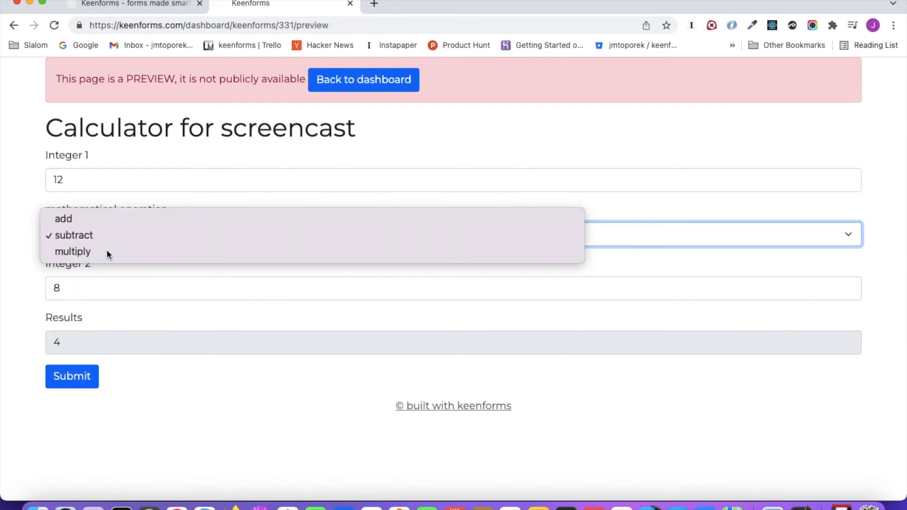
left_click(108, 253)
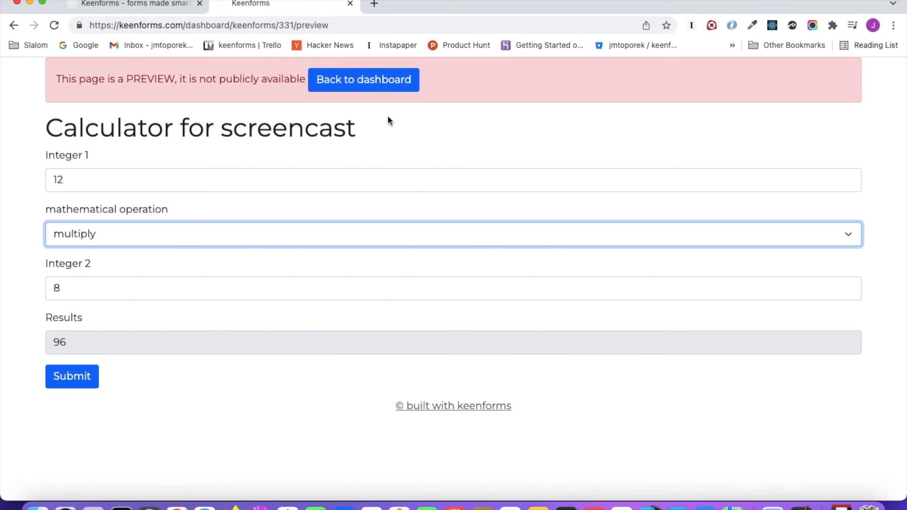
Publish the form from its dashboard page and copy its URL to the clipboard.
left_click(369, 85)
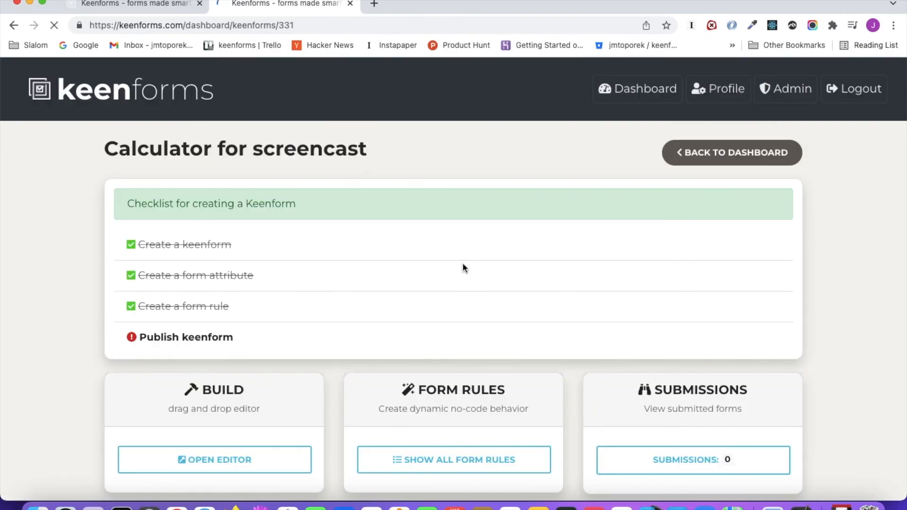
scroll(463, 268, "down", 5)
left_click(244, 358)
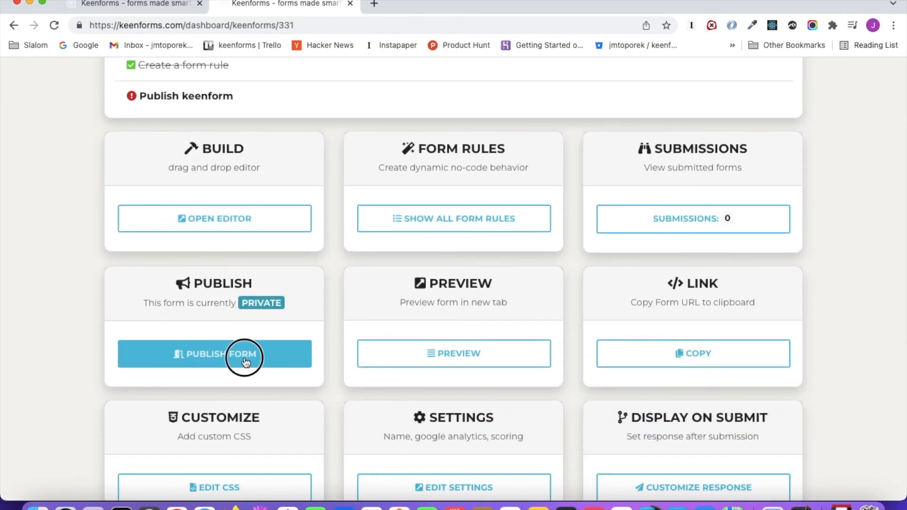
left_click(678, 355)
left_click(549, 113)
Open the published form in a new browser tab from the copied URL.
left_click(375, 4)
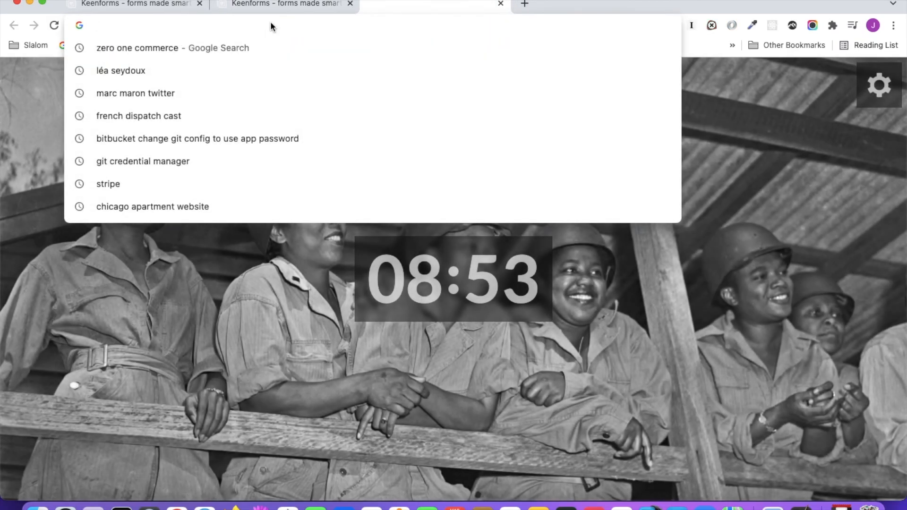
key("super+v")
key("Return")
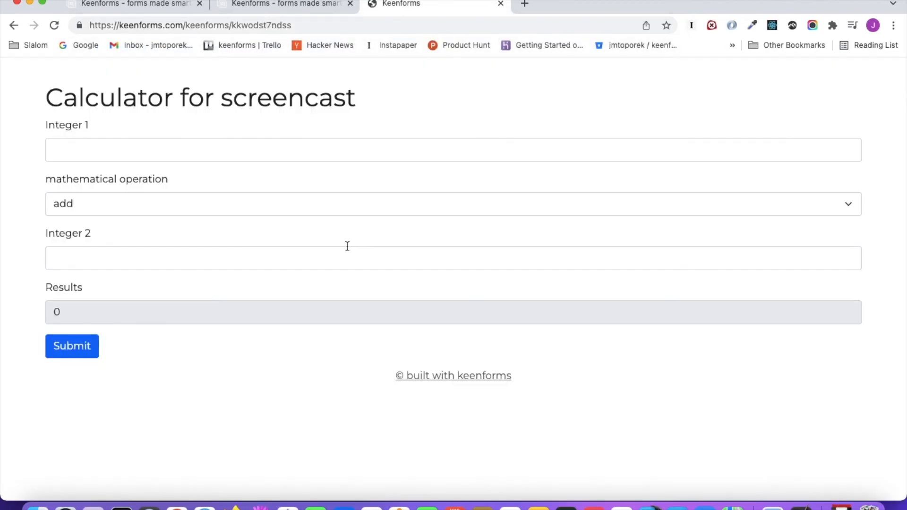
Test the published calculator with Integer 1 as 12 and Integer 2 as 8, choosing subtract and finally multiply.
left_click(127, 142)
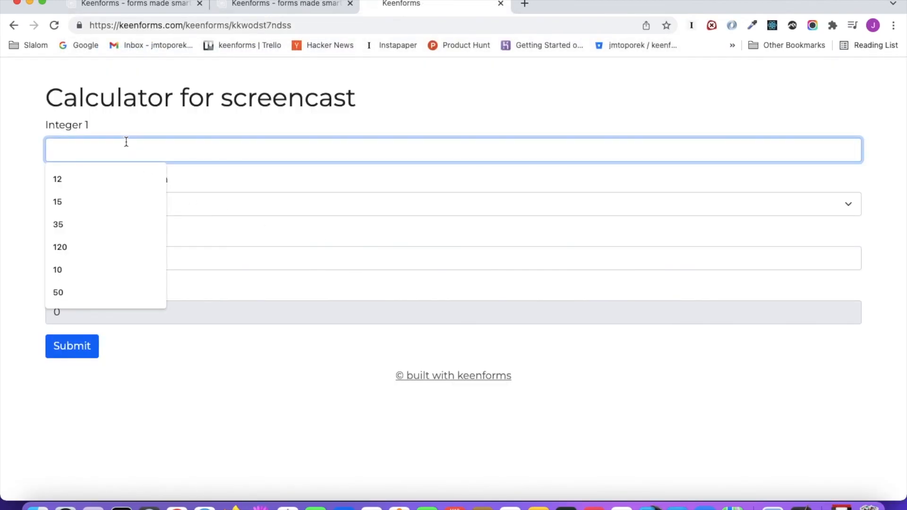
key("Down")
key("Return")
key("Tab")
key("Tab")
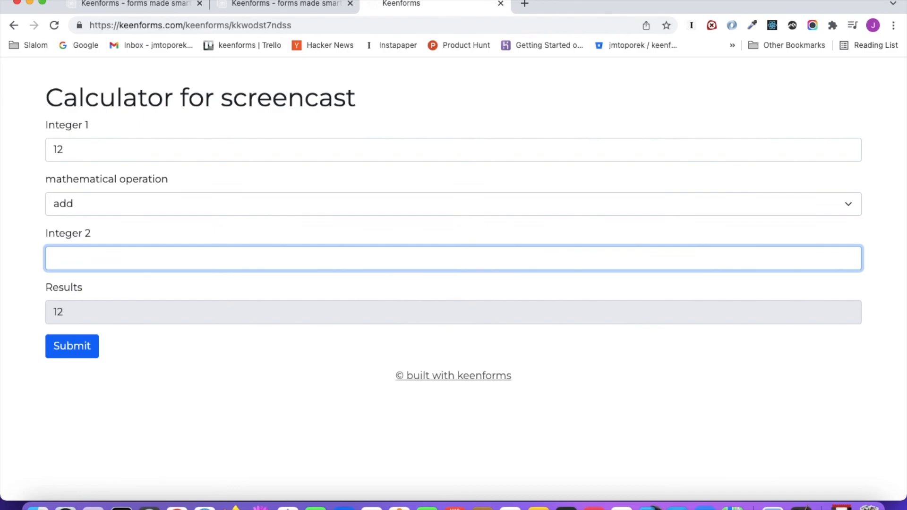
left_click(93, 205)
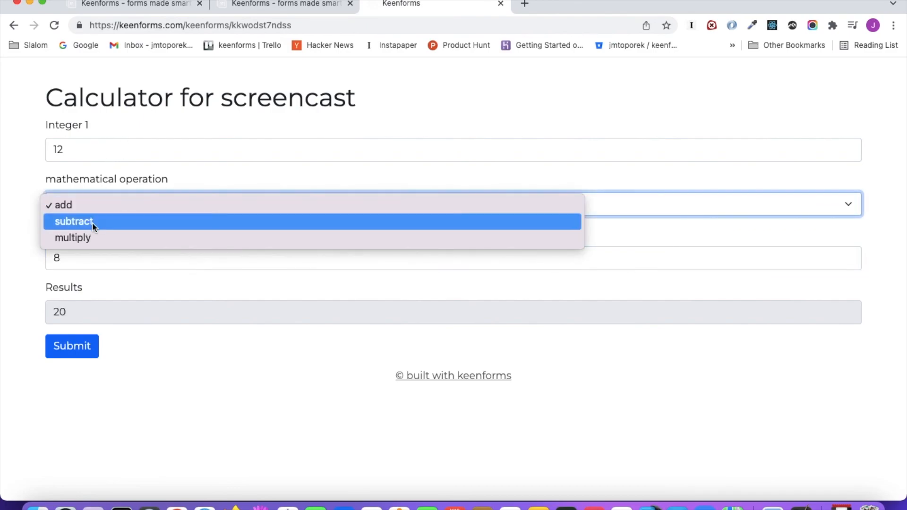
left_click(93, 221)
left_click(106, 203)
left_click(105, 220)
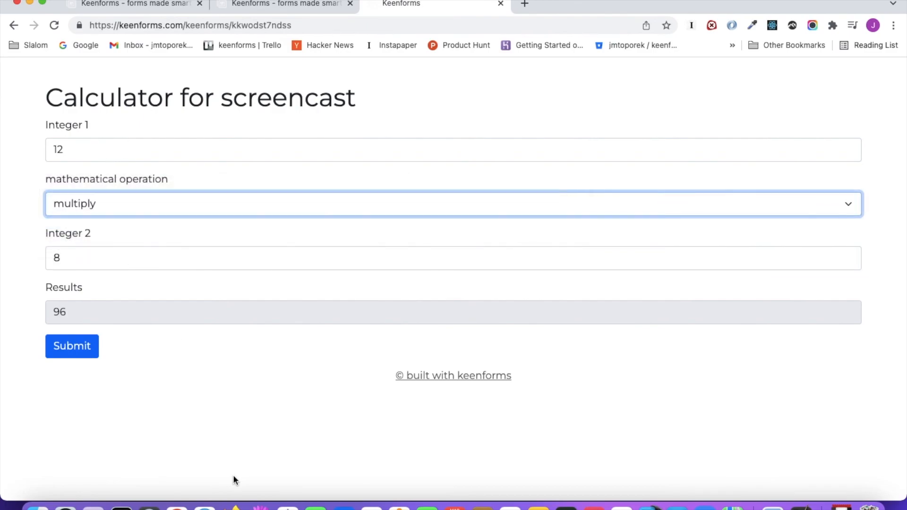